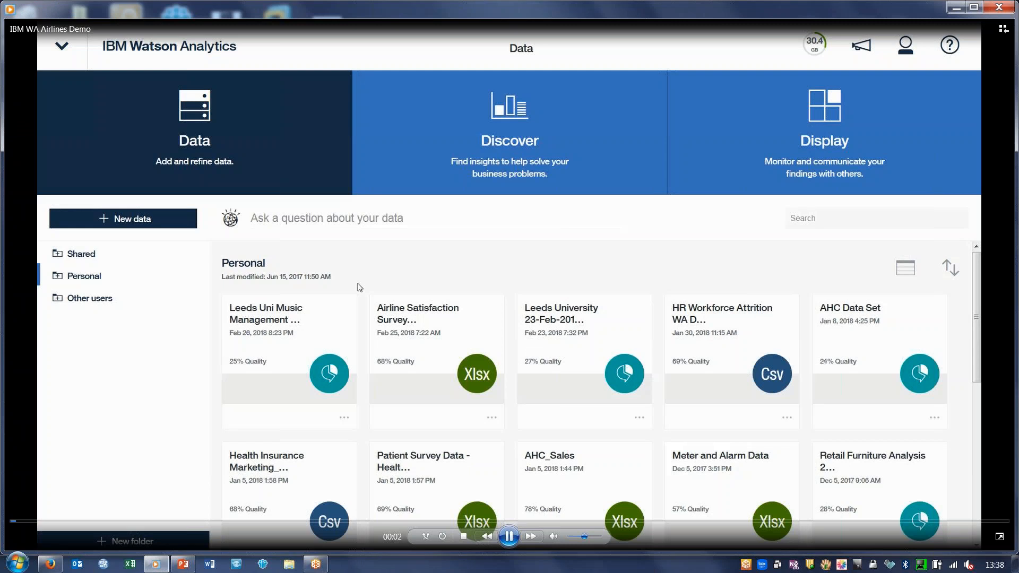
# Look across the columns of the airline satisfaction survey worksheet to review the available fields.
pyautogui.click(1000, 537)
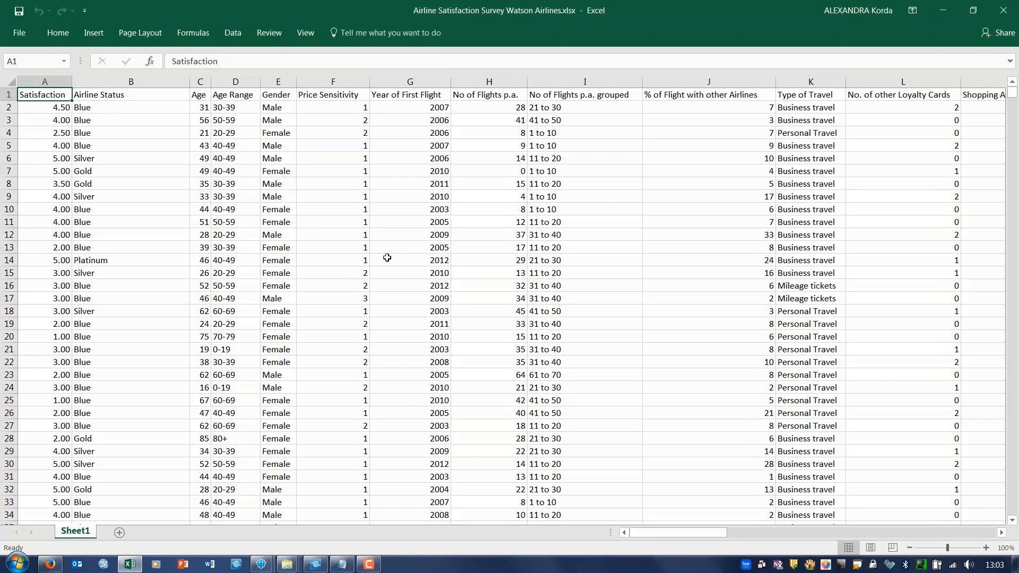
pyautogui.moveTo(664, 534); pyautogui.dragTo(863, 530)
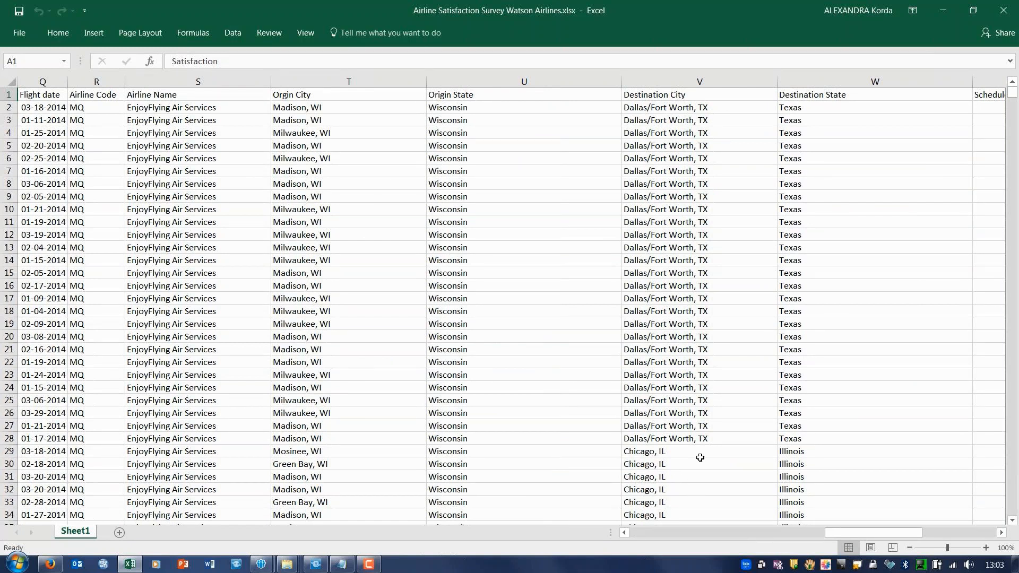
pyautogui.hscroll(-8, 700, 457)
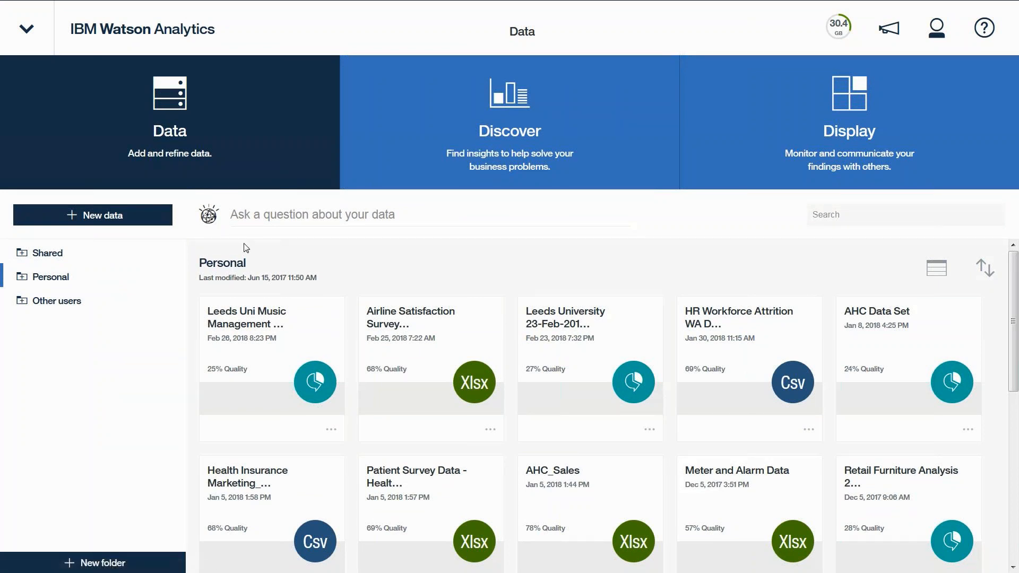
# Import the local Watson Airlines Satisfaction Survey Excel file as a new data set.
pyautogui.click(111, 215)
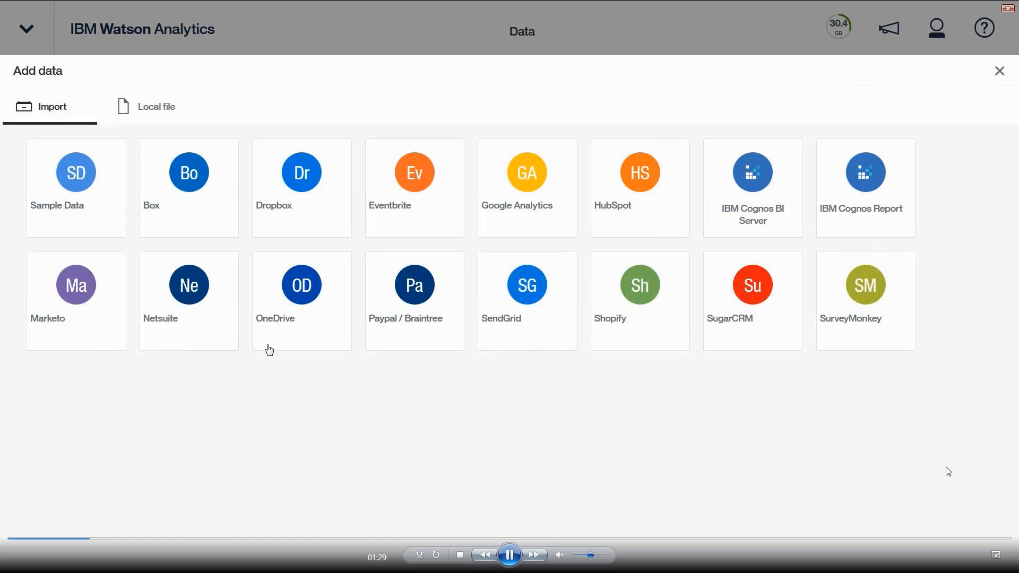
pyautogui.click(159, 107)
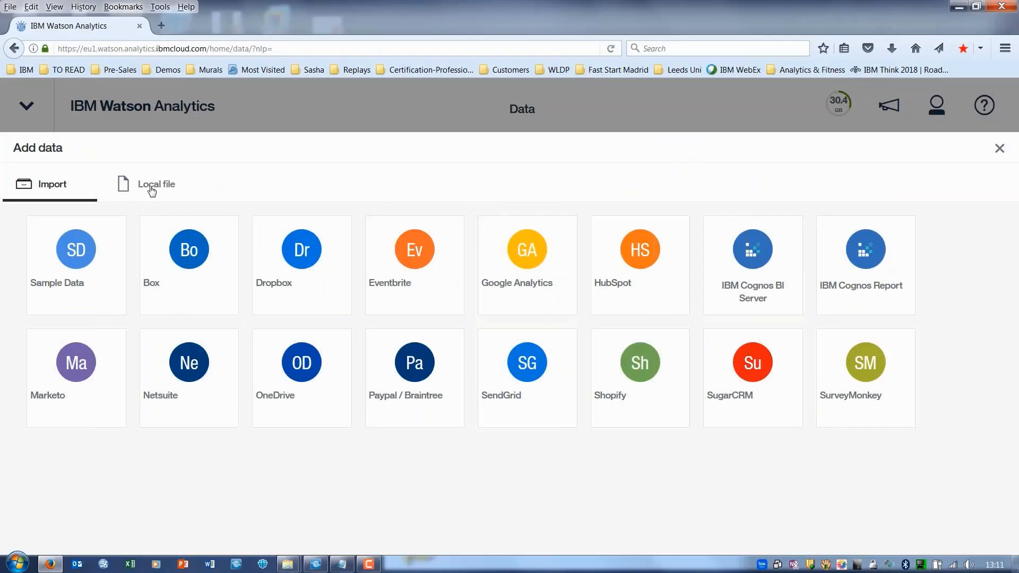
pyautogui.click(153, 187)
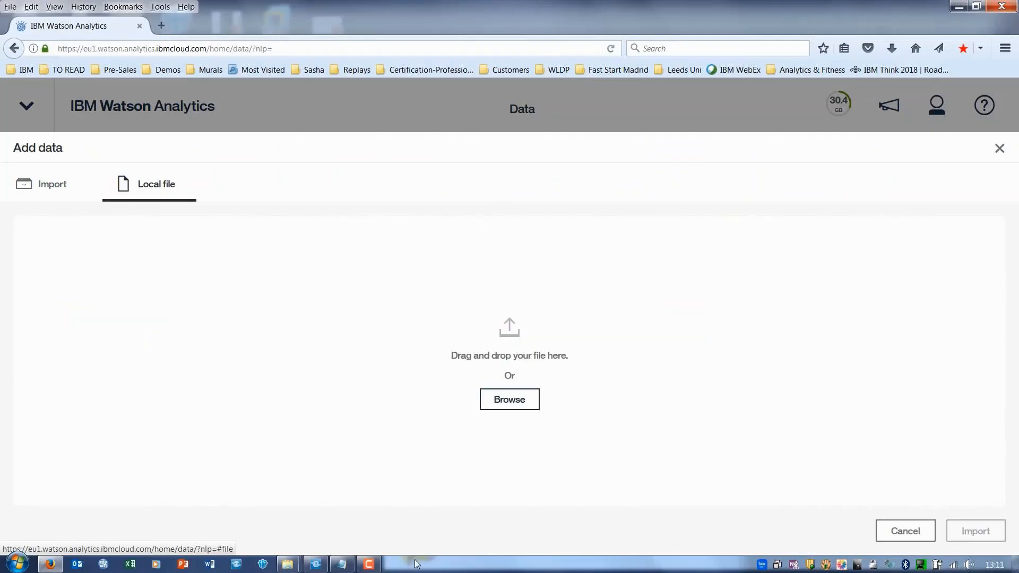
pyautogui.click(513, 405)
pyautogui.click(205, 91)
pyautogui.click(401, 301)
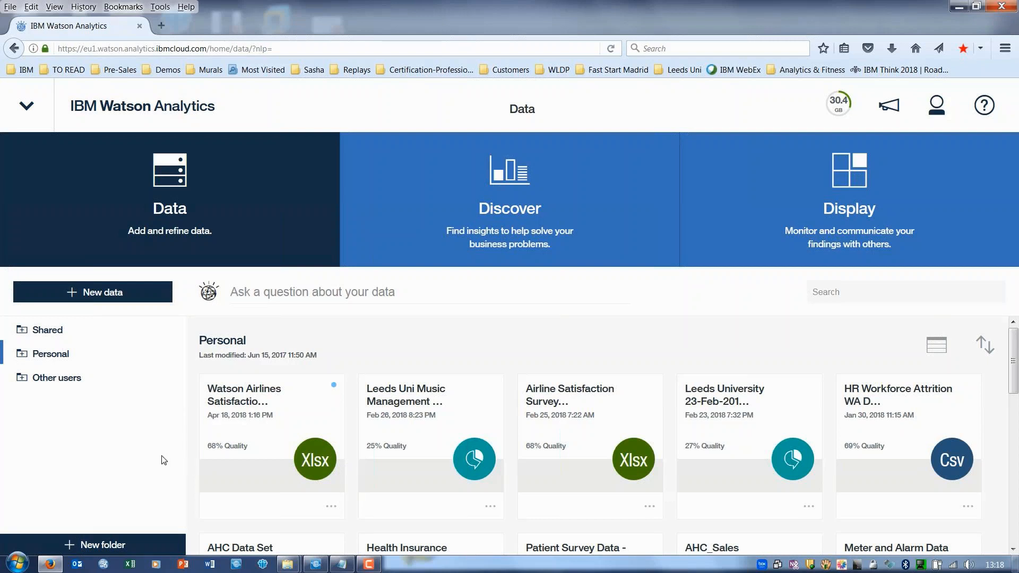
# Open the Watson Airlines Satisfaction Survey data set for refining.
pyautogui.click(331, 506)
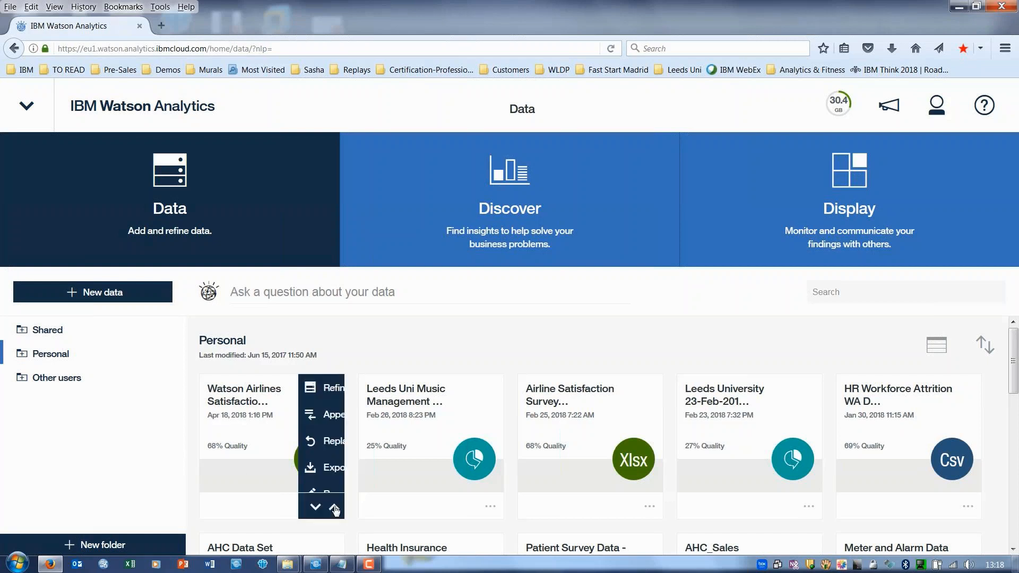
pyautogui.moveTo(342, 397)
pyautogui.mouseDown()
pyautogui.moveTo(342, 416)
pyautogui.moveTo(342, 386)
pyautogui.moveTo(338, 453)
pyautogui.moveTo(341, 410)
pyautogui.mouseUp()
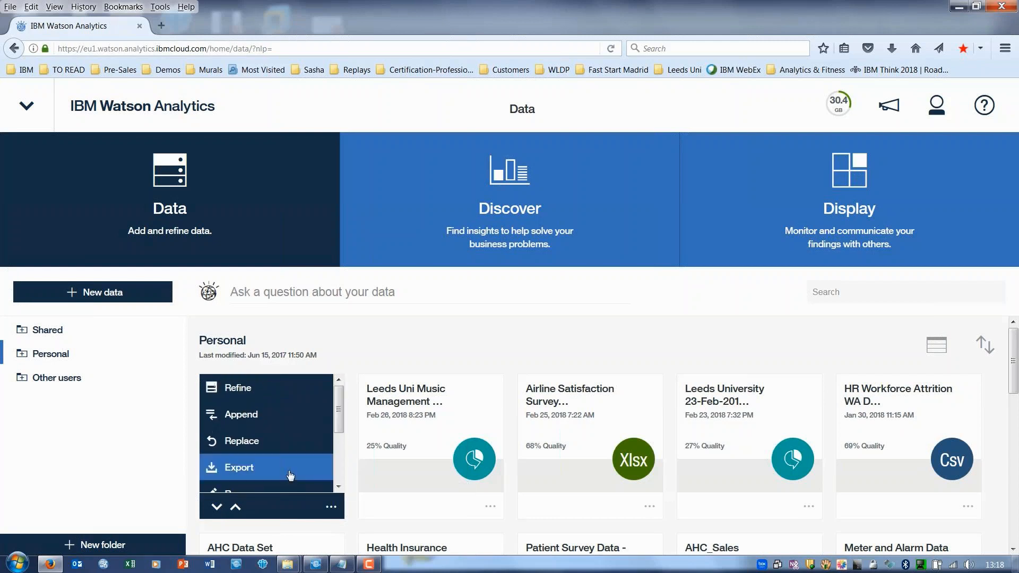
pyautogui.click(247, 392)
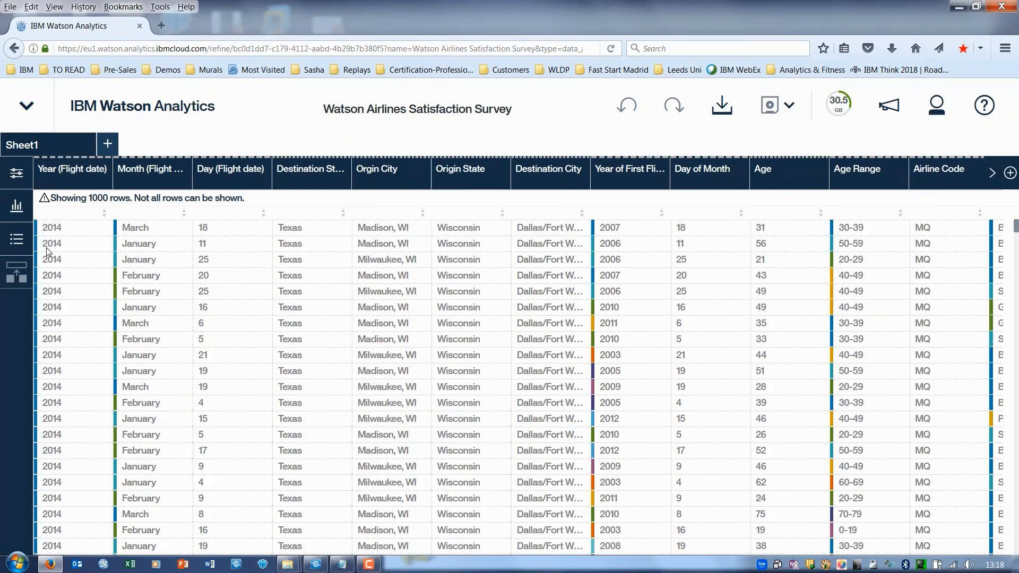
# Review the data quality metrics, the column properties and the options for creating a new column.
pyautogui.click(16, 208)
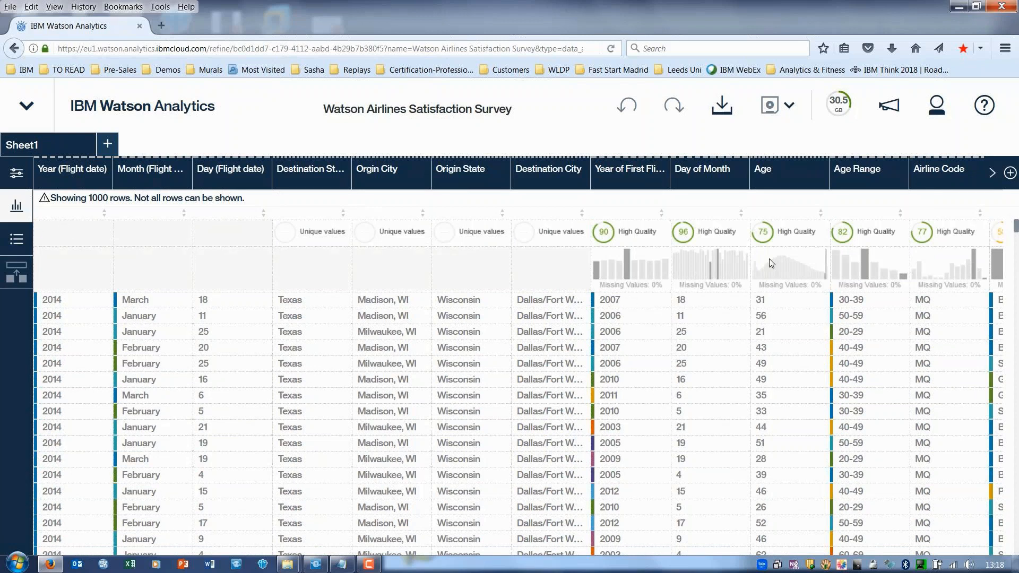
pyautogui.click(18, 243)
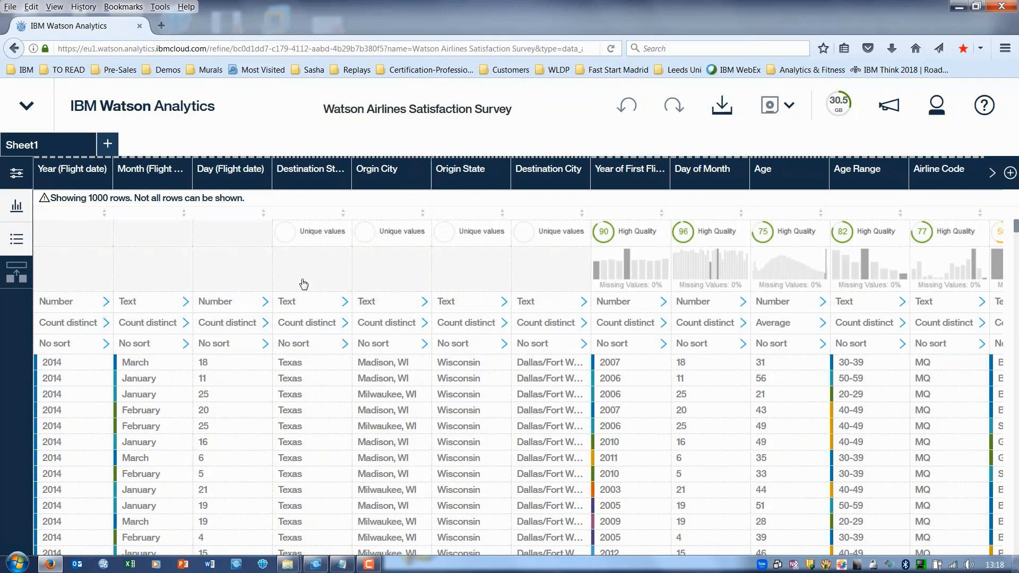
pyautogui.click(1010, 173)
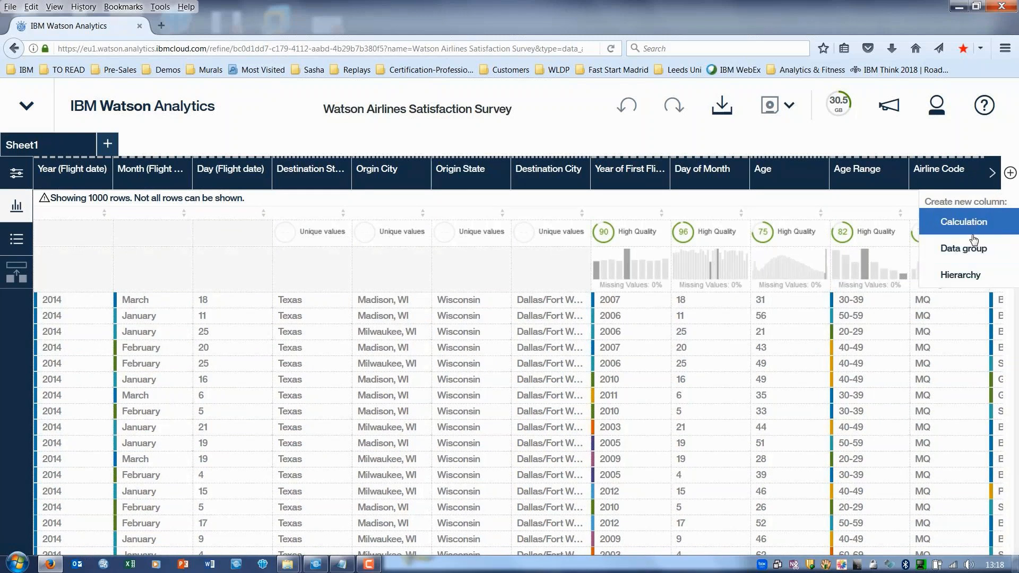
pyautogui.click(1012, 177)
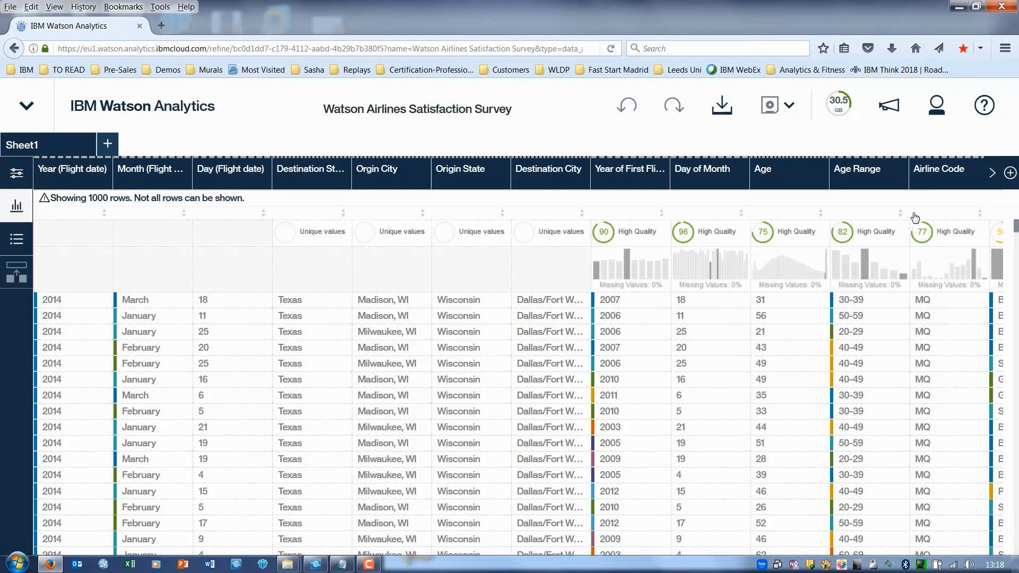
# Return to the Data page and start a new discovery set from the Watson Airlines Satisfaction Survey data.
pyautogui.click(26, 106)
pyautogui.click(106, 152)
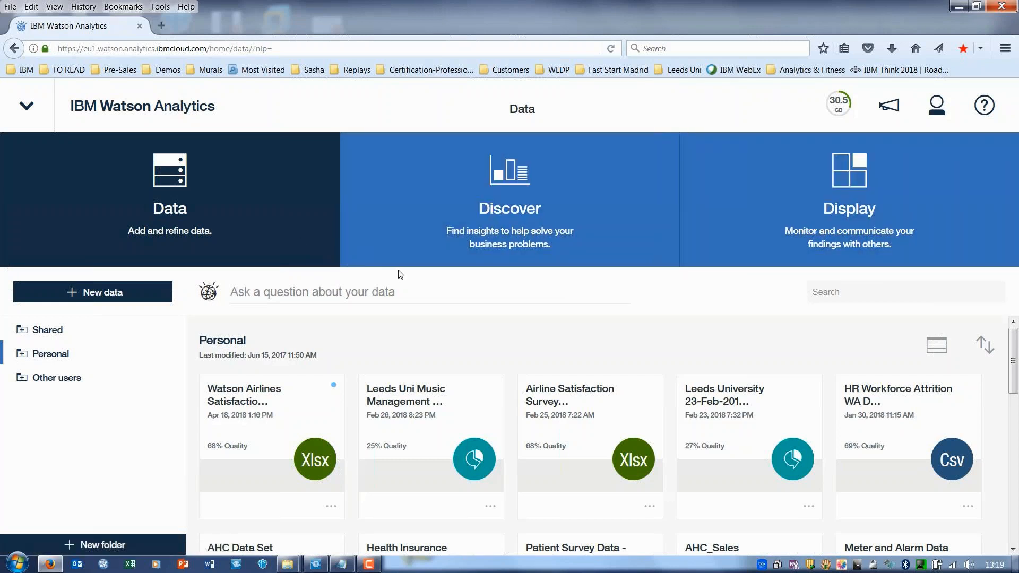
pyautogui.click(296, 409)
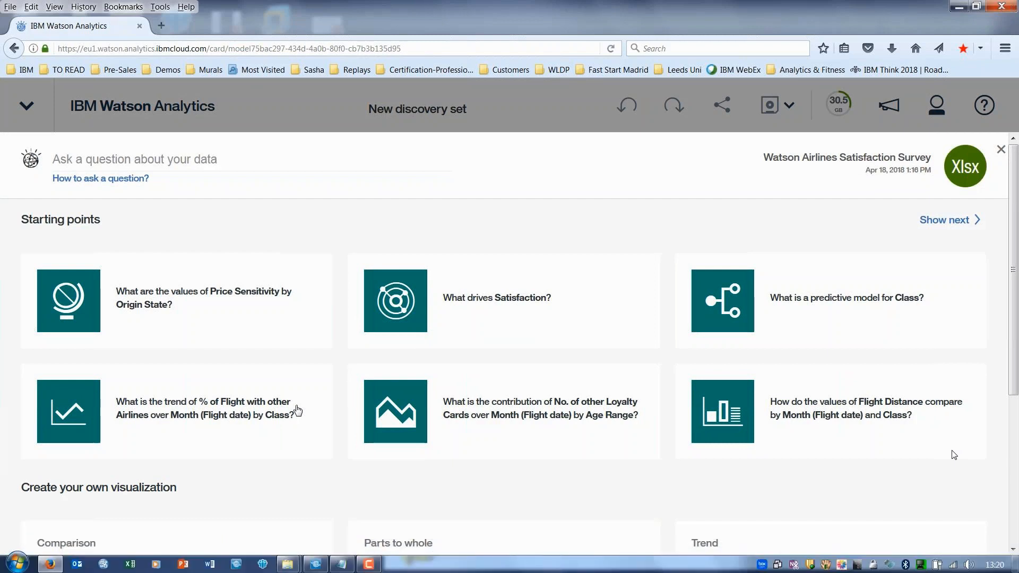
# Browse the suggested starting points and open the one on the values of Price Sensitivity by Origin State.
pyautogui.moveTo(947, 473)
pyautogui.click(949, 223)
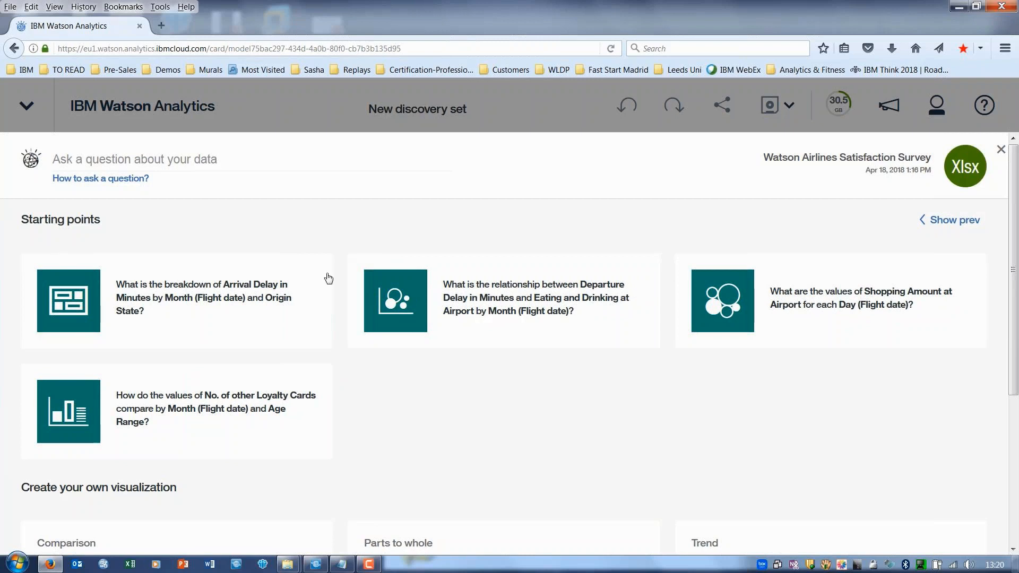
pyautogui.click(953, 220)
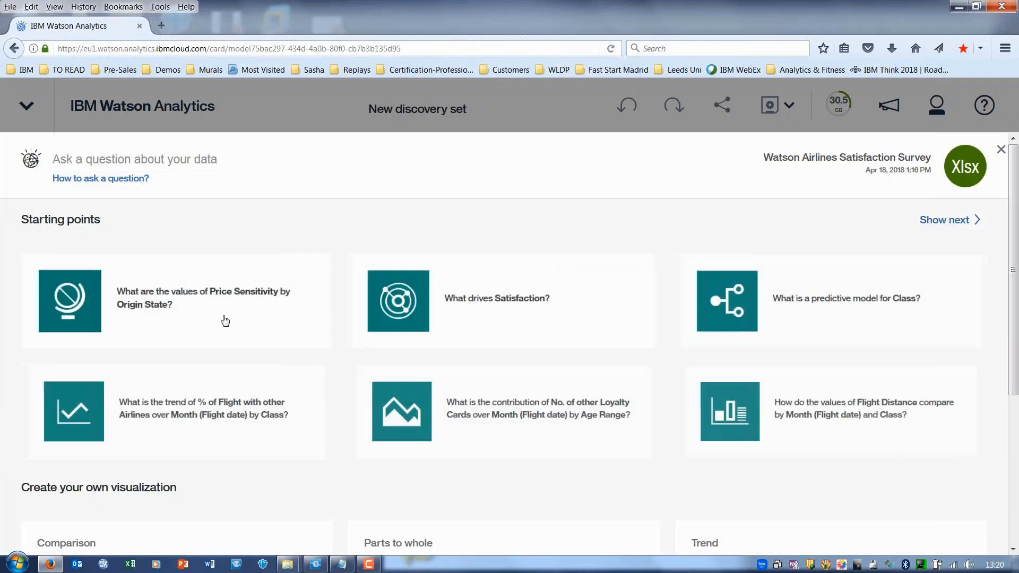
pyautogui.click(189, 319)
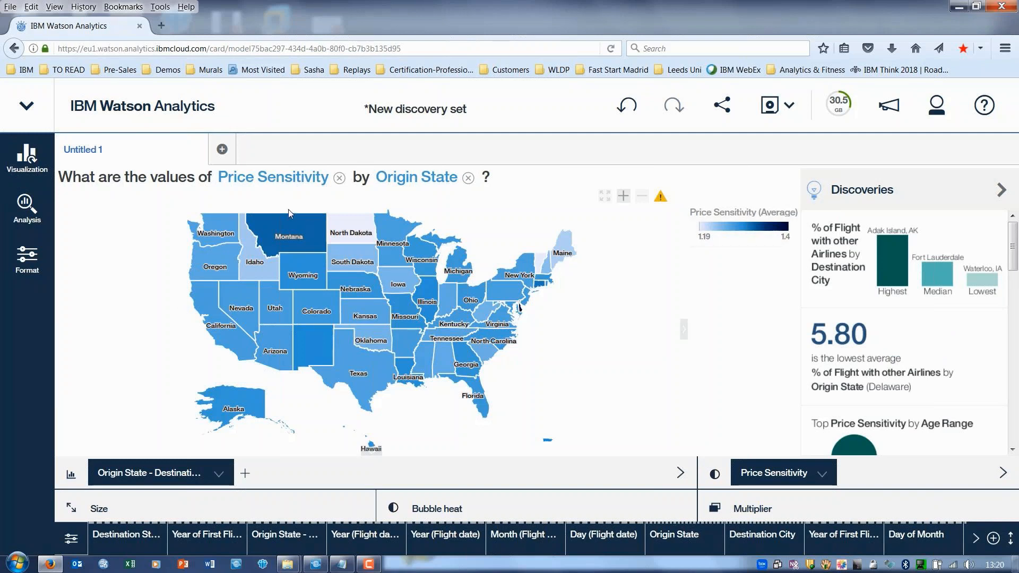
# Change the map's breakdown of Price Sensitivity to Destination State and inspect Louisiana.
pyautogui.moveTo(306, 237)
pyautogui.click(416, 182)
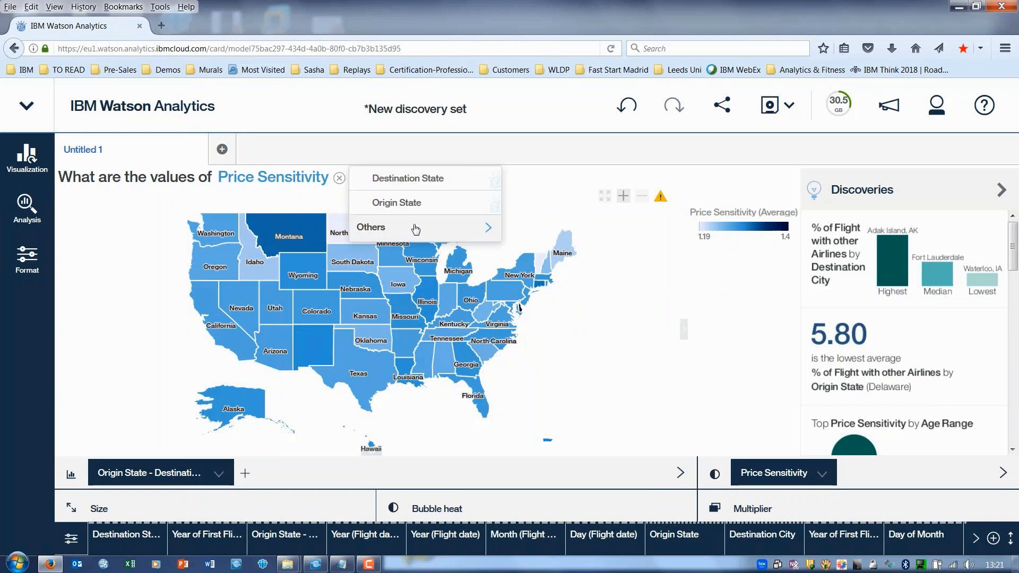
pyautogui.click(400, 185)
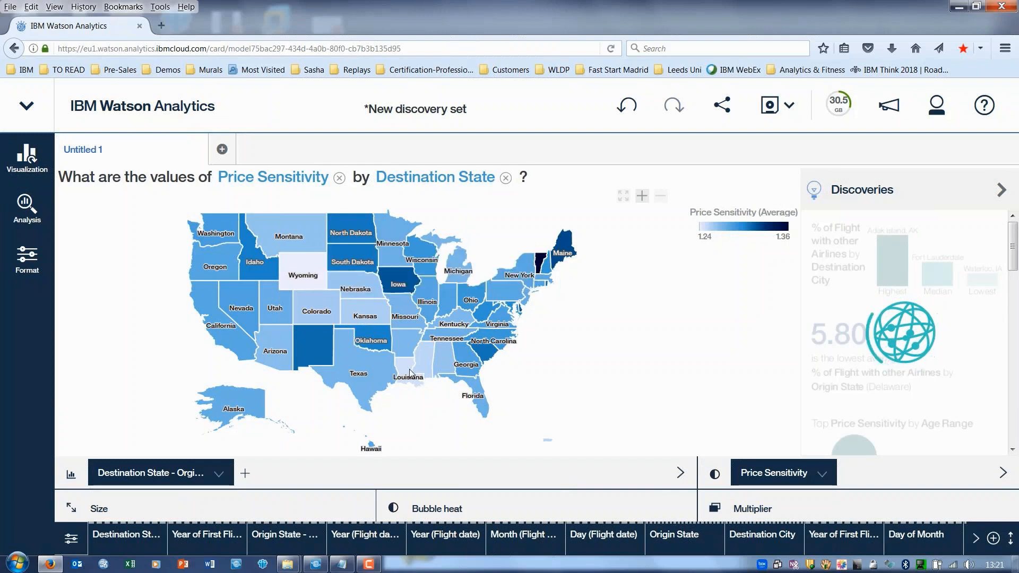
pyautogui.moveTo(410, 372)
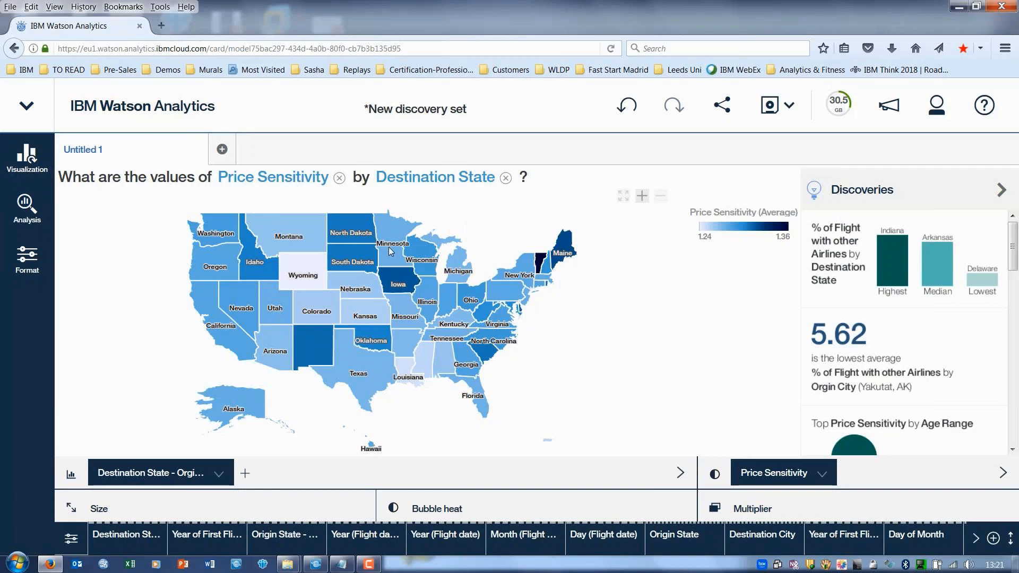
# Add another discovery and show the example questions for the Compare data category.
pyautogui.click(222, 150)
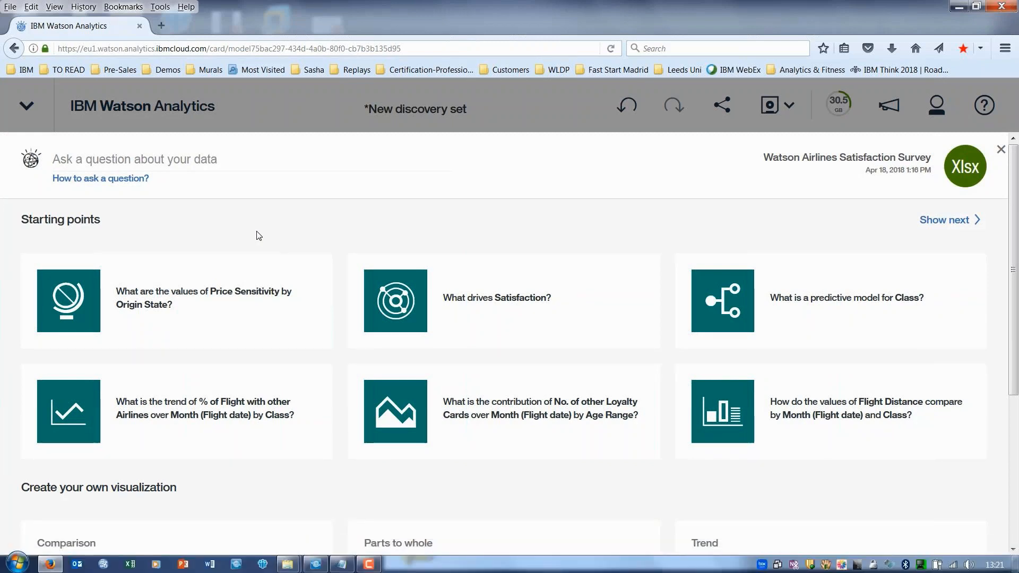
pyautogui.click(119, 179)
pyautogui.click(283, 251)
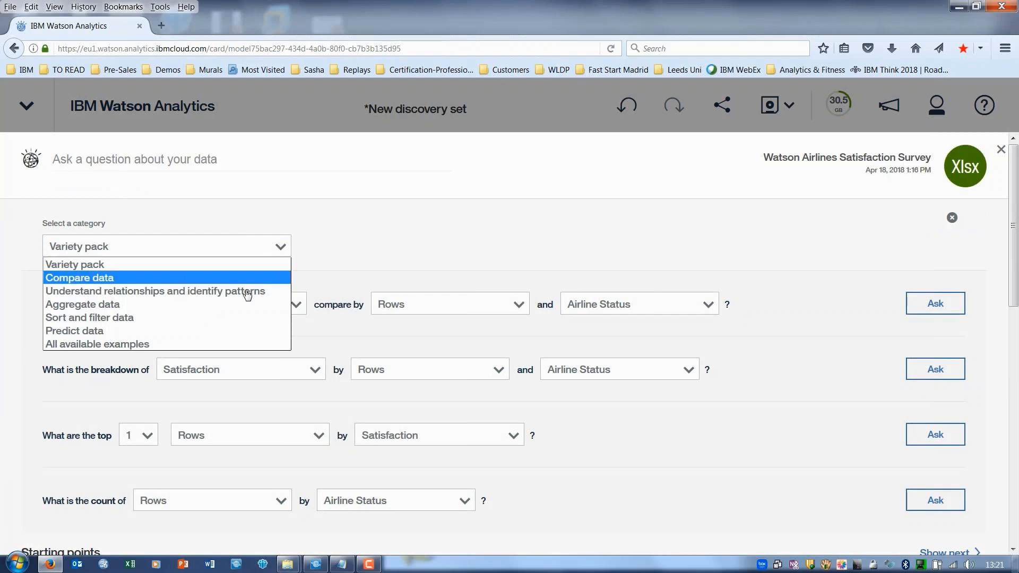
pyautogui.click(199, 278)
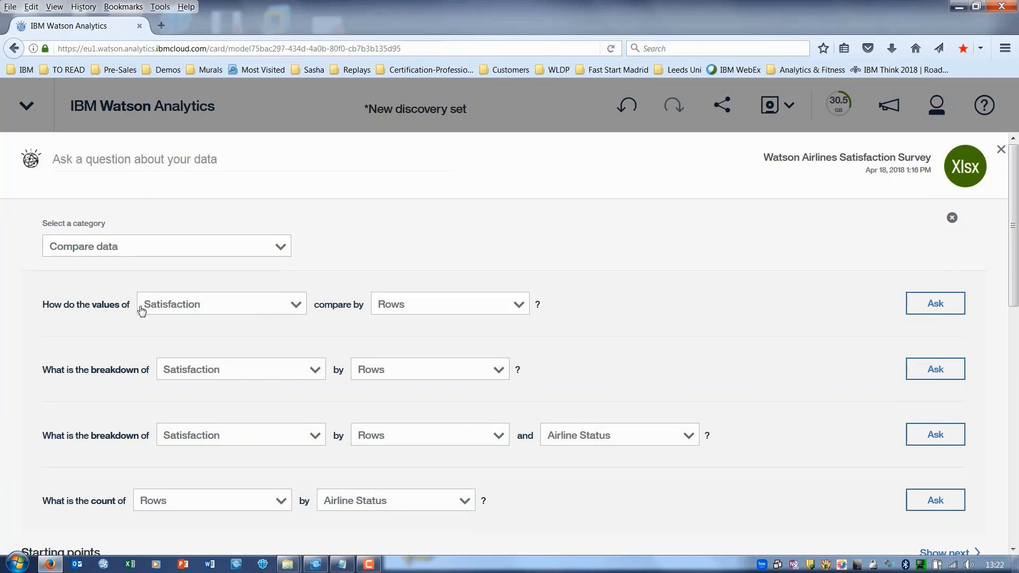
# Ask how the values of Satisfaction compare by Airline Name and open the matching comparison chart.
pyautogui.click(528, 307)
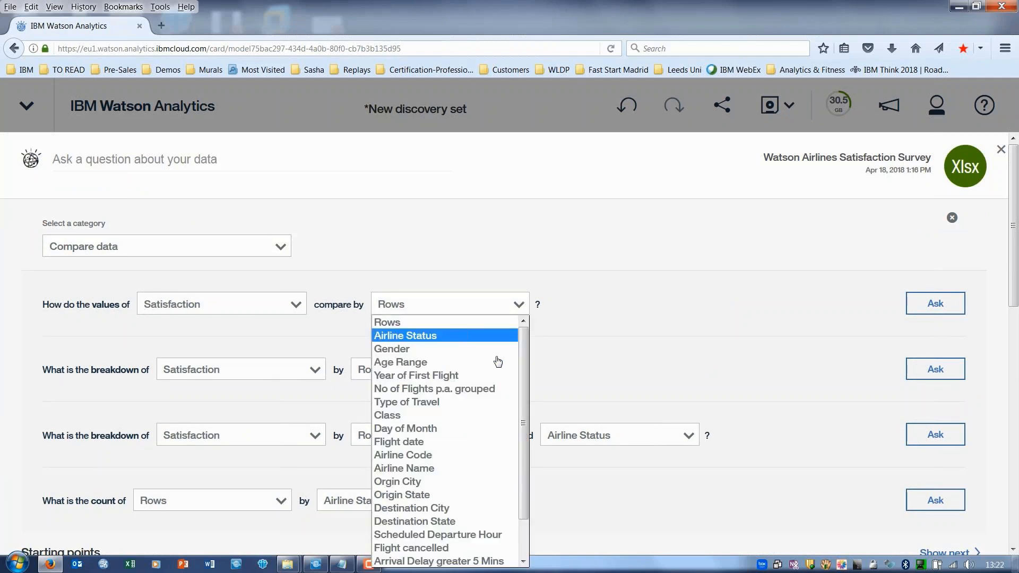
pyautogui.click(490, 469)
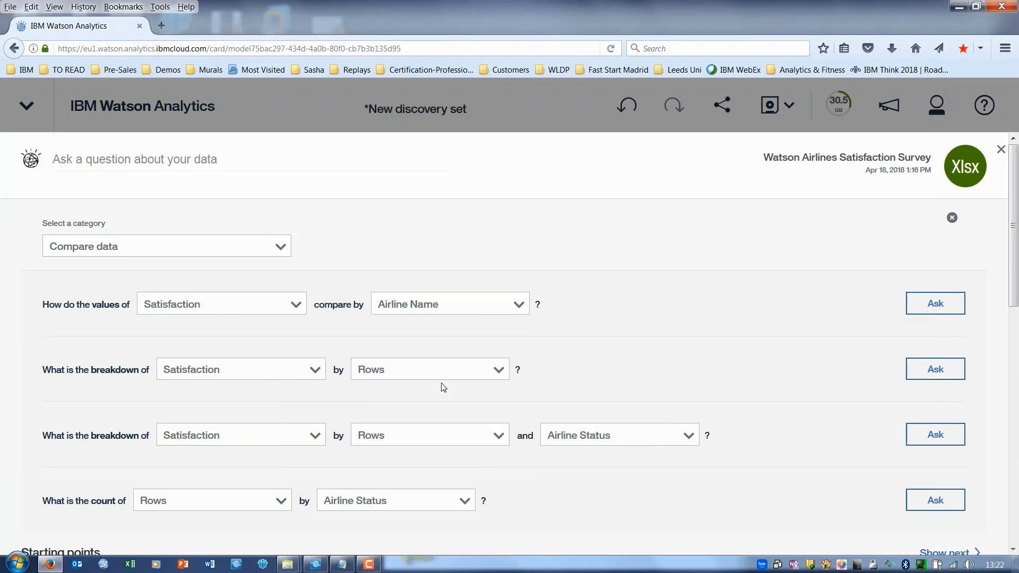
pyautogui.click(928, 305)
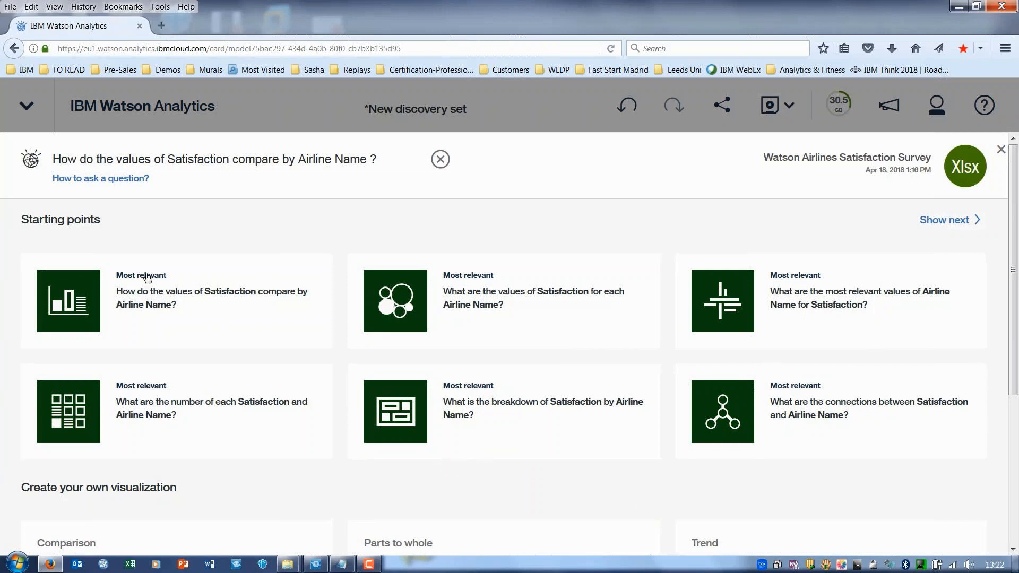
pyautogui.click(172, 306)
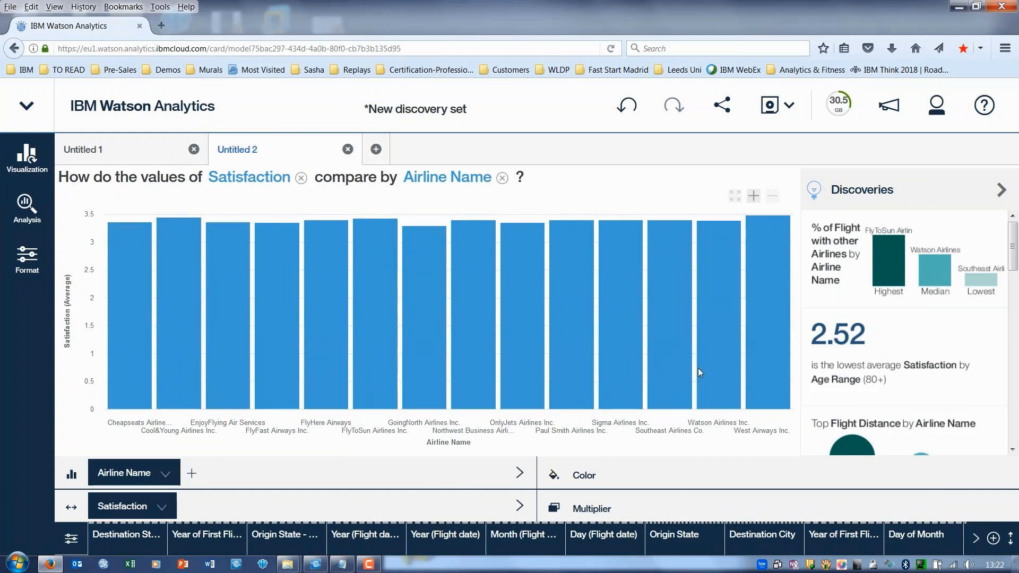
# Inspect the Watson Airlines Inc. bar and rename the discoveries Sat by Airline Name and Price Sensitivity by Dest.
pyautogui.click(722, 343)
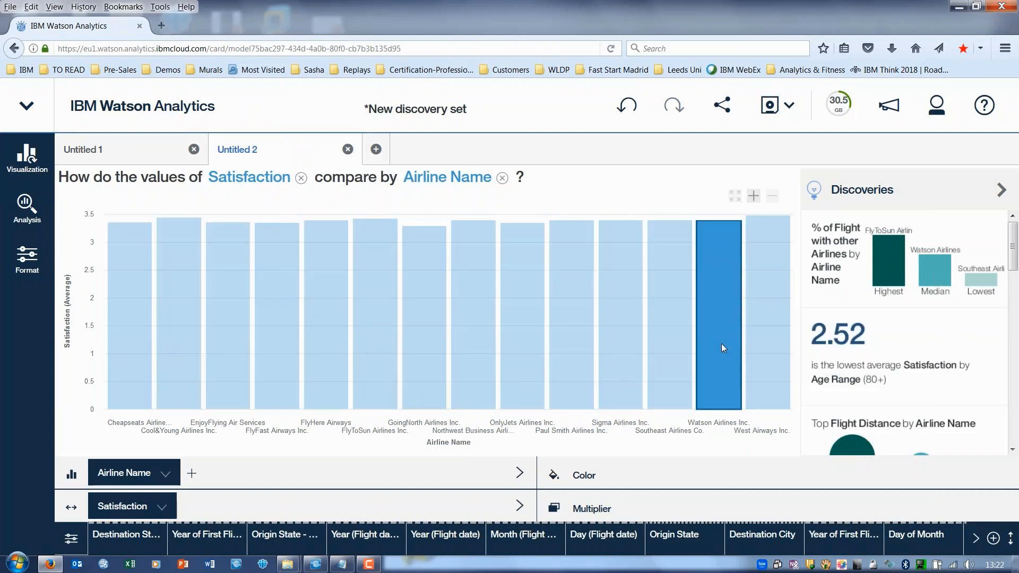
pyautogui.moveTo(727, 370)
pyautogui.doubleClick(243, 152)
pyautogui.write('Sat')
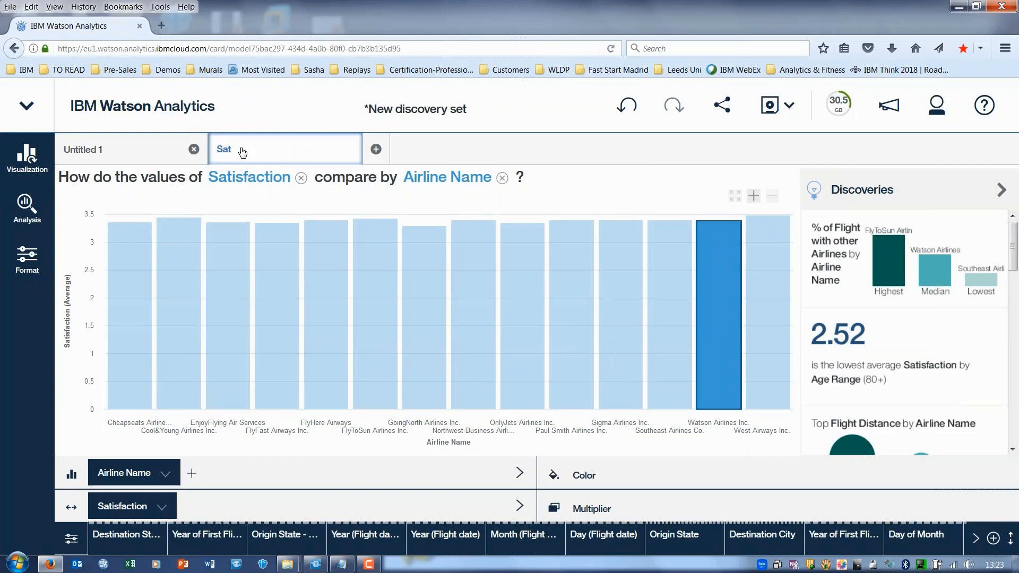
pyautogui.write(' by Airline Name')
pyautogui.press('Return')
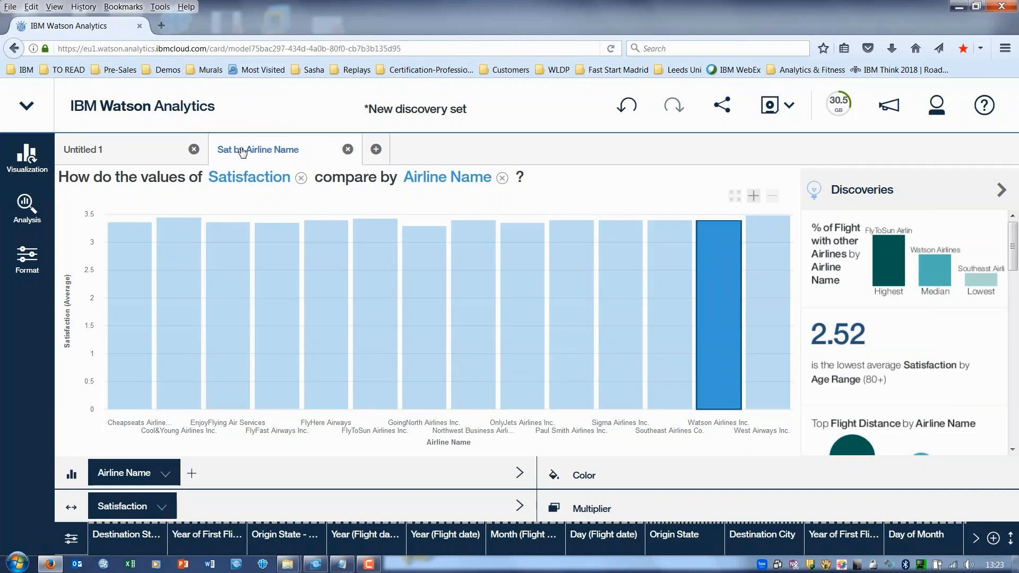
pyautogui.click(99, 151)
# Duplicate the Sat by Airline Name discovery.
pyautogui.click(281, 151)
pyautogui.click(285, 154)
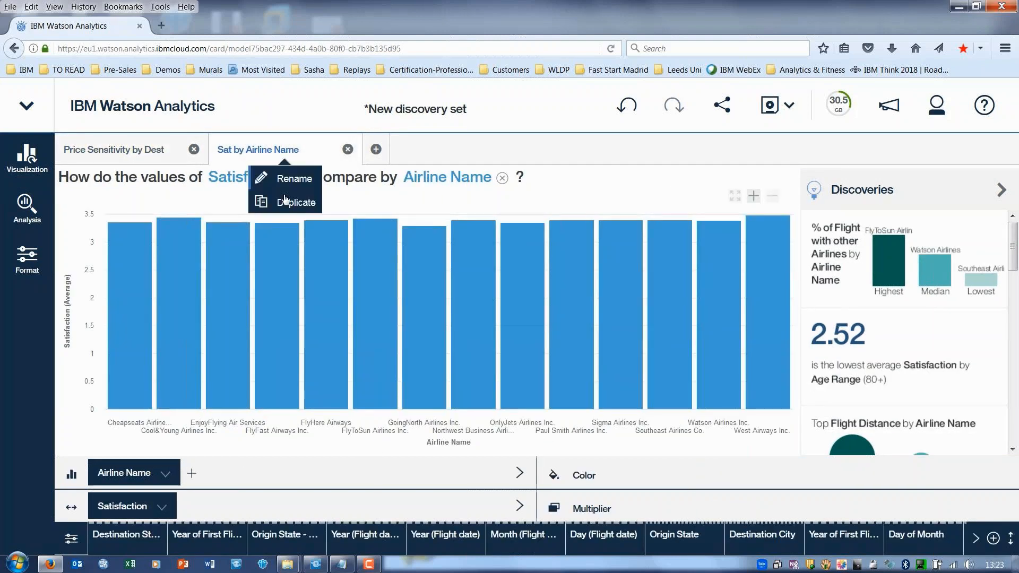
pyautogui.click(287, 203)
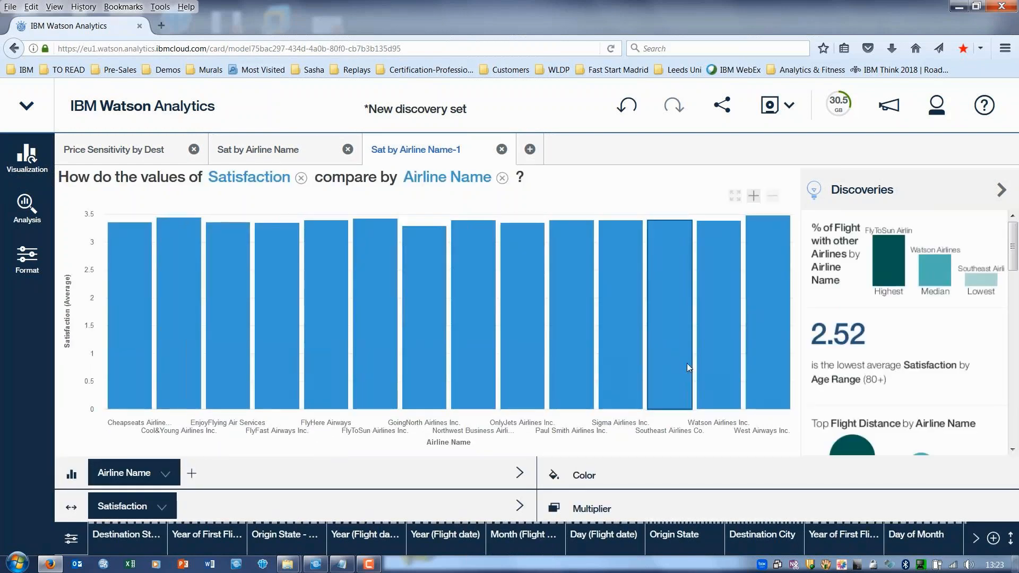
# Break down the Watson Airlines Inc. satisfaction bar by Airline Status and inspect the bars for each status.
pyautogui.click(719, 362)
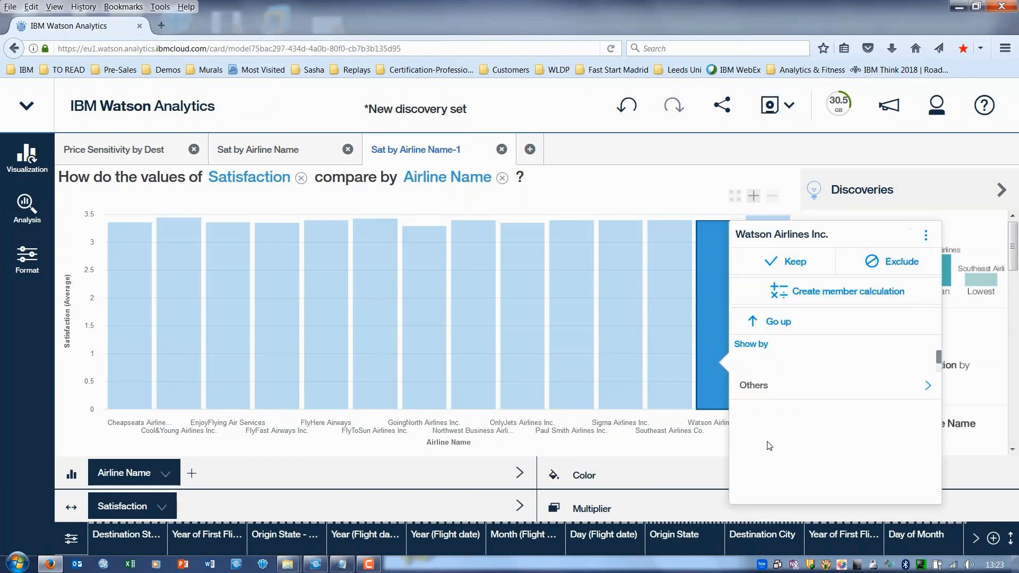
pyautogui.click(767, 365)
pyautogui.write('sta')
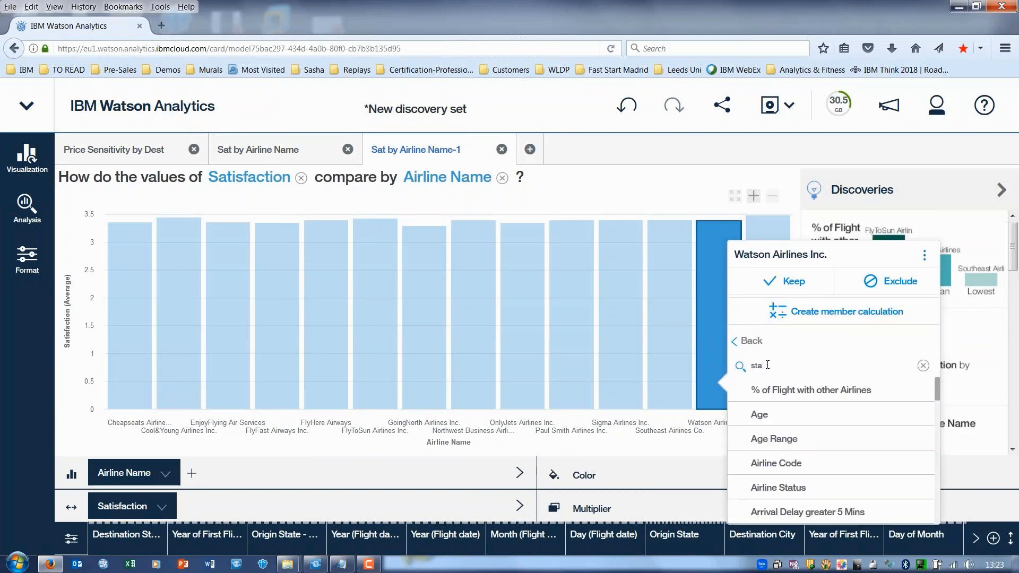
pyautogui.click(775, 393)
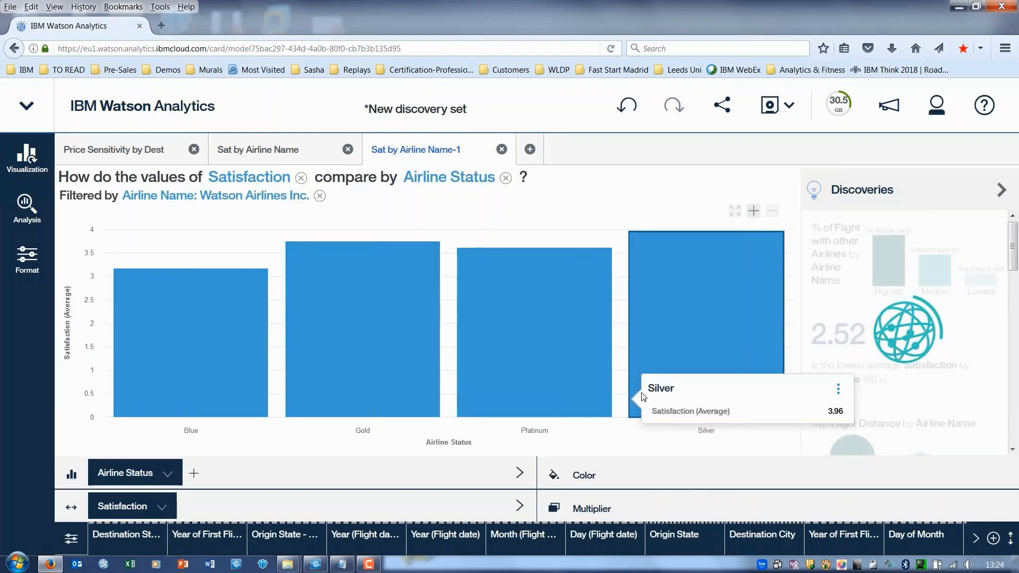
pyautogui.moveTo(508, 408)
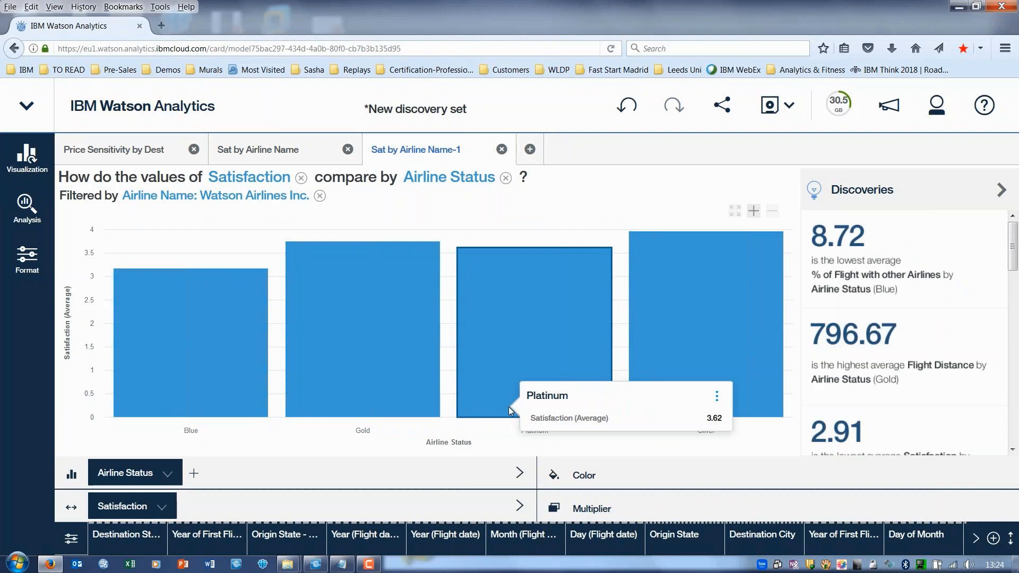
pyautogui.moveTo(189, 364)
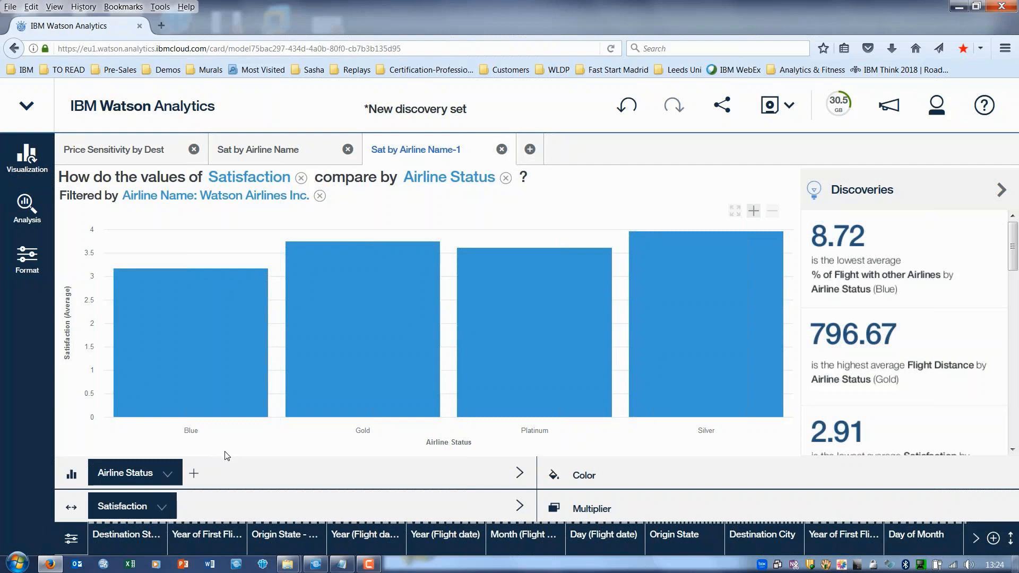
pyautogui.moveTo(543, 380)
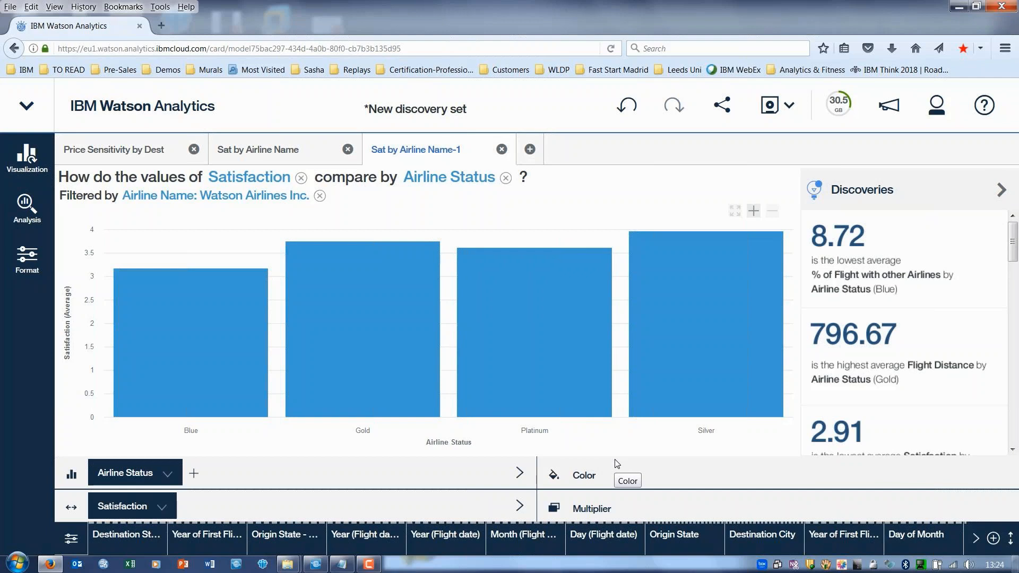
# Color the satisfaction bars by Type of Travel and inspect the Business travel bar for Silver.
pyautogui.click(581, 477)
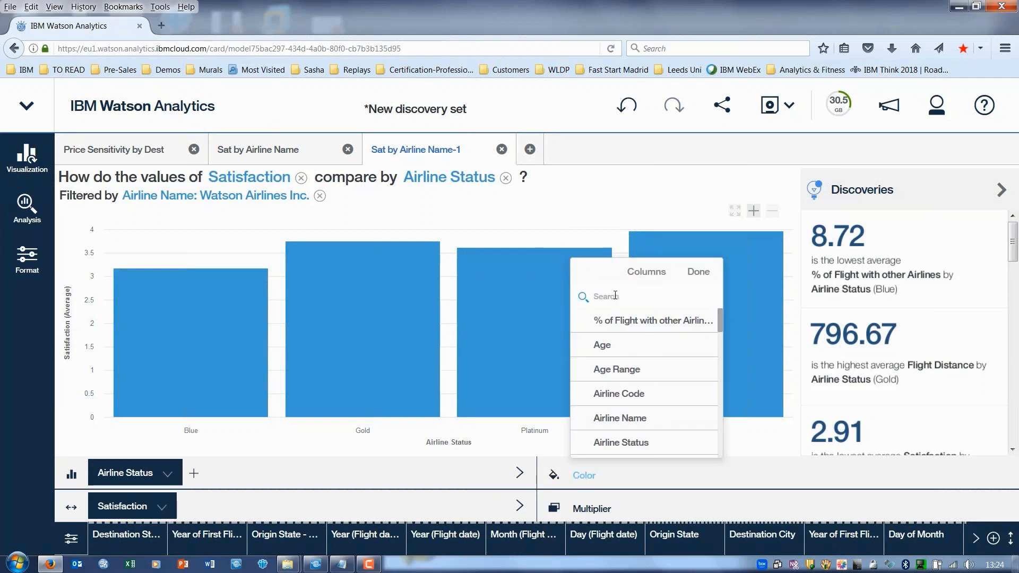
pyautogui.write('type')
pyautogui.click(622, 326)
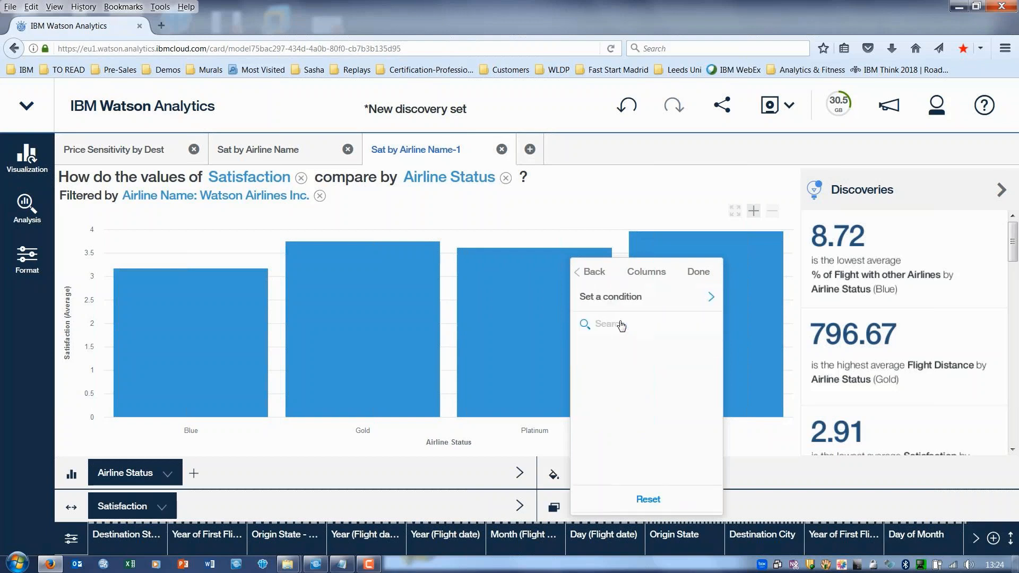
pyautogui.click(699, 185)
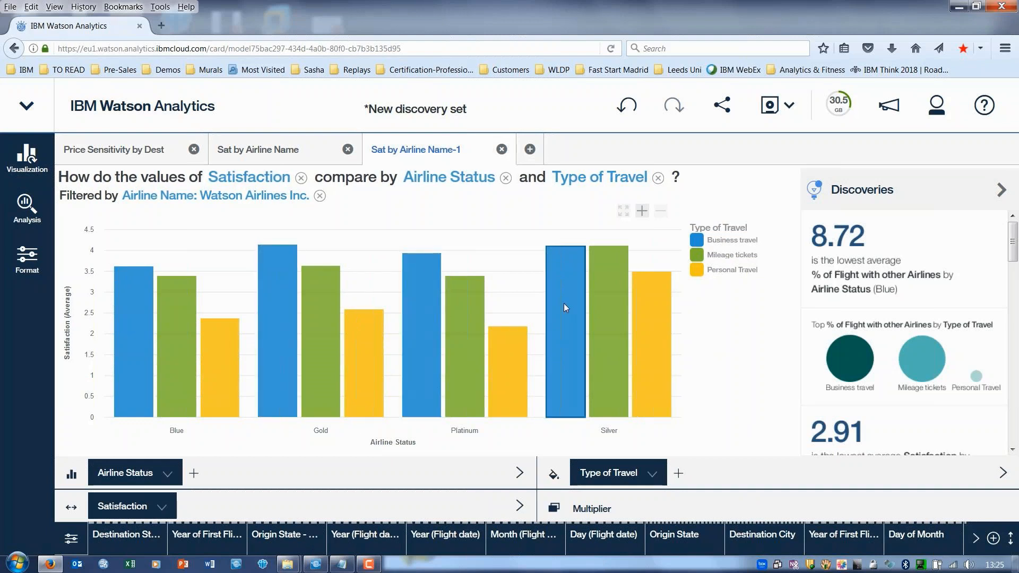
pyautogui.moveTo(563, 306)
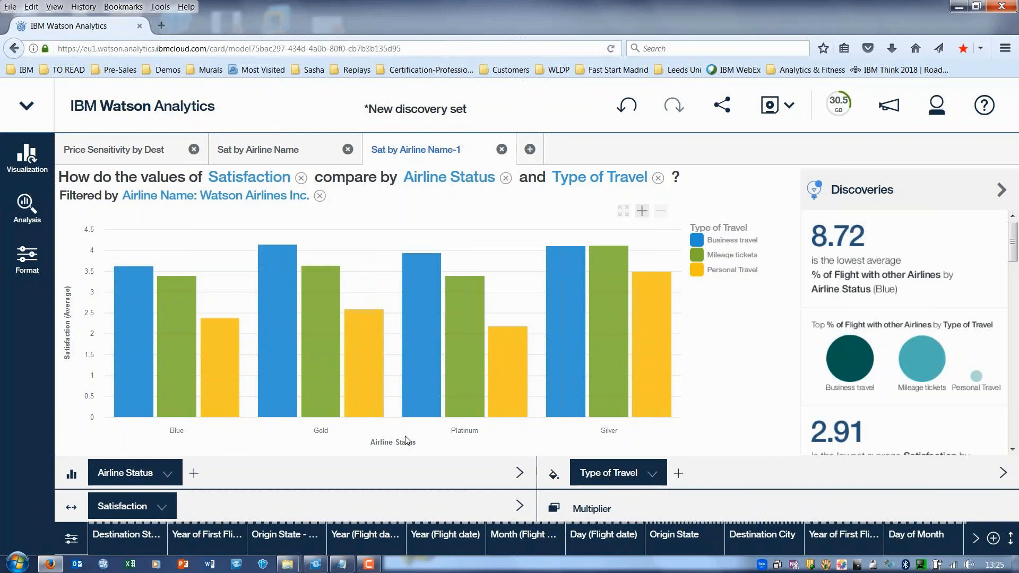
# Change the satisfaction chart to a treemap and inspect the Platinum block for Personal Travel.
pyautogui.click(29, 155)
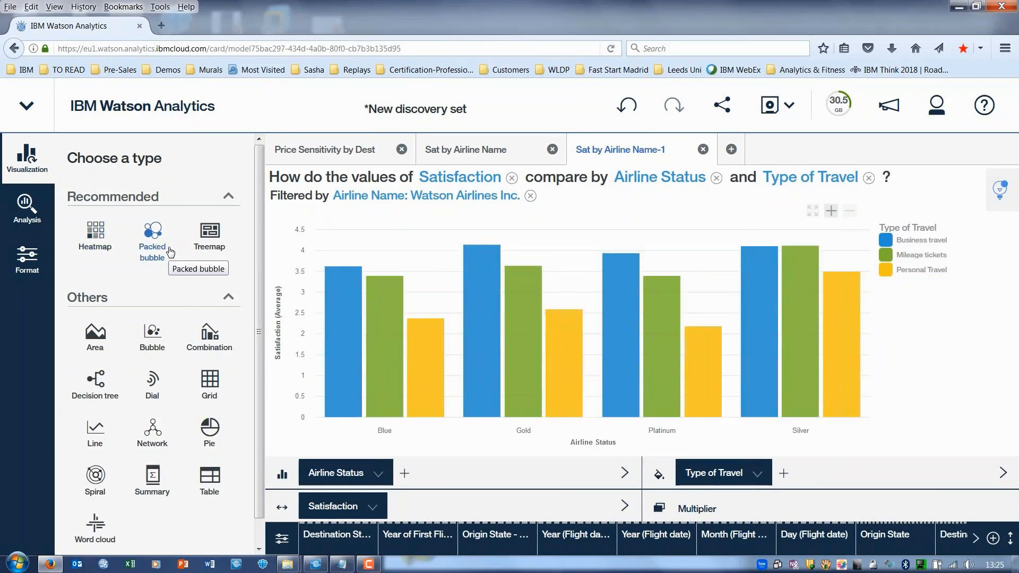
pyautogui.click(209, 233)
pyautogui.click(26, 156)
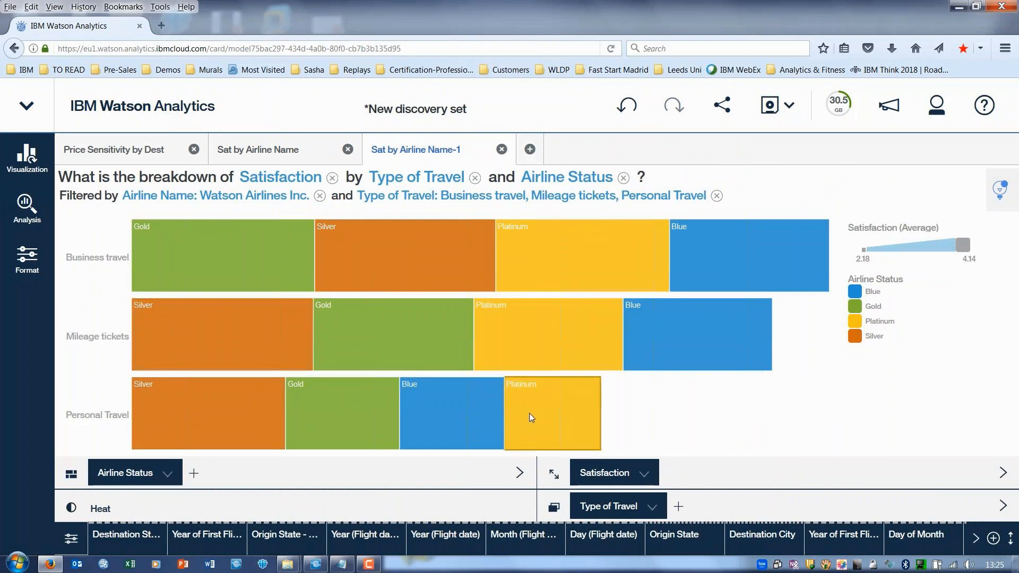
pyautogui.moveTo(530, 413)
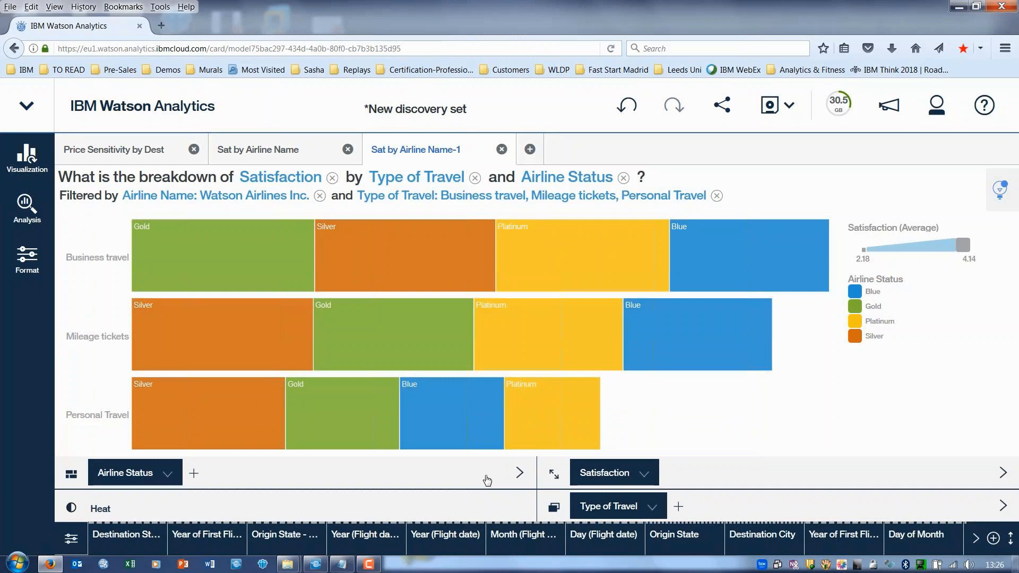
# Review the PowerPoint download options for the discovery set and leave them without downloading.
pyautogui.click(722, 107)
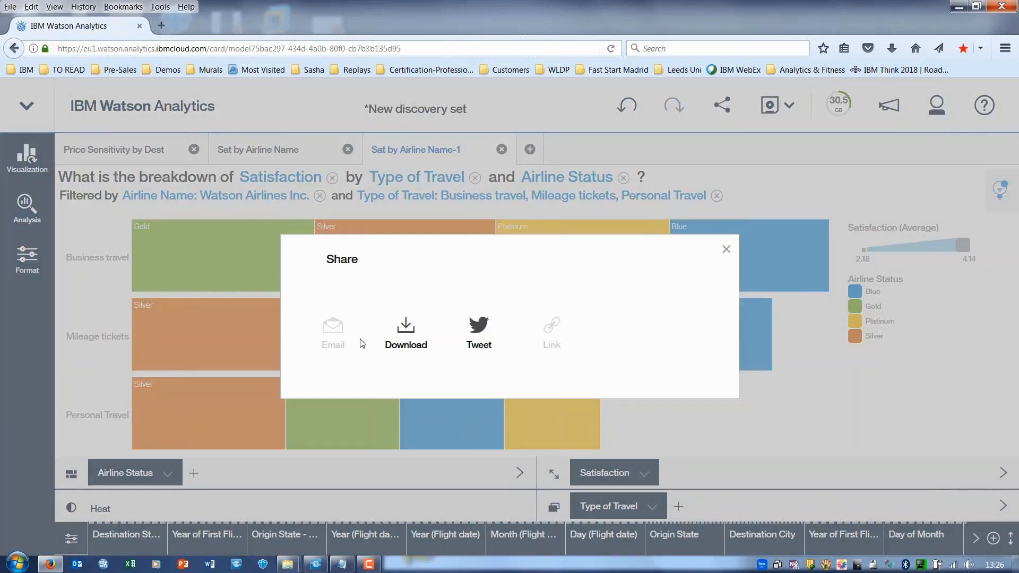
pyautogui.click(407, 337)
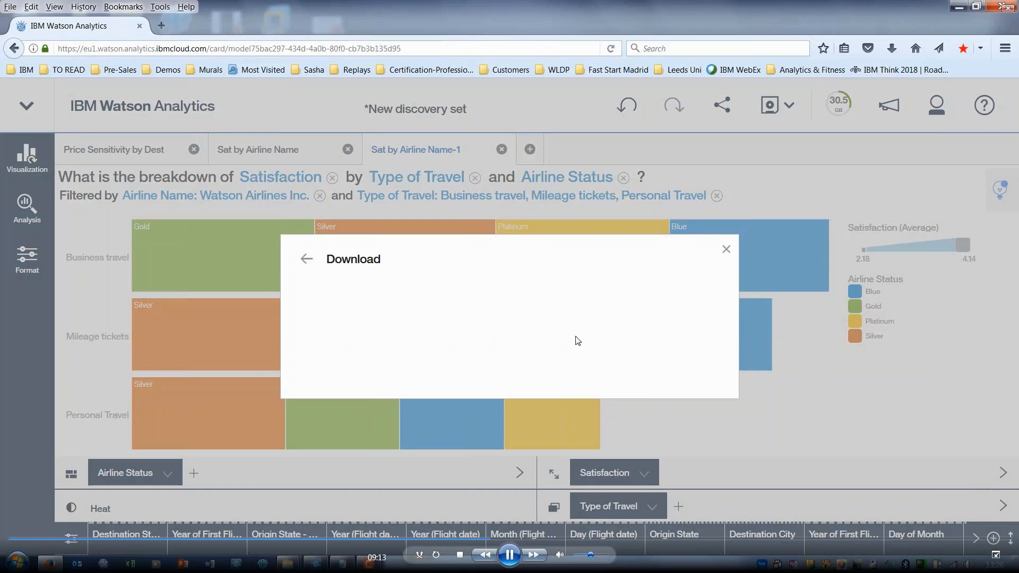
pyautogui.click(479, 337)
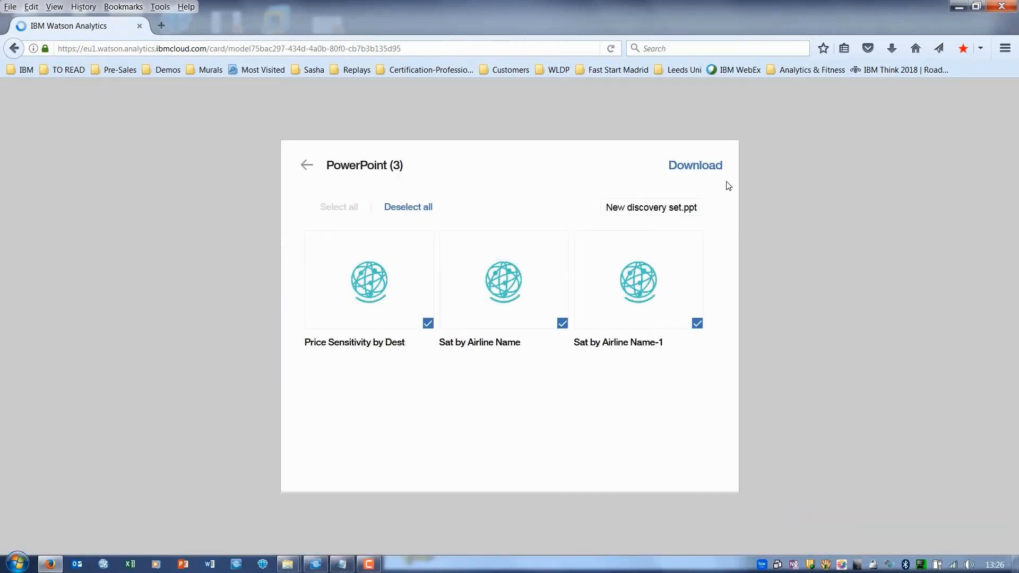
pyautogui.click(305, 165)
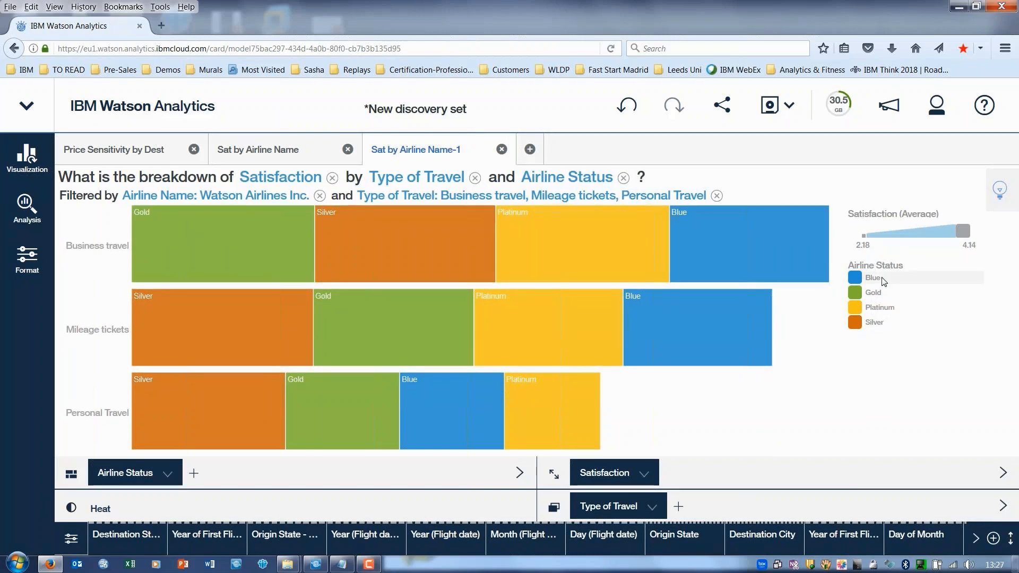
# Exclude the Blue airline status from the treemap.
pyautogui.click(883, 282)
pyautogui.click(829, 186)
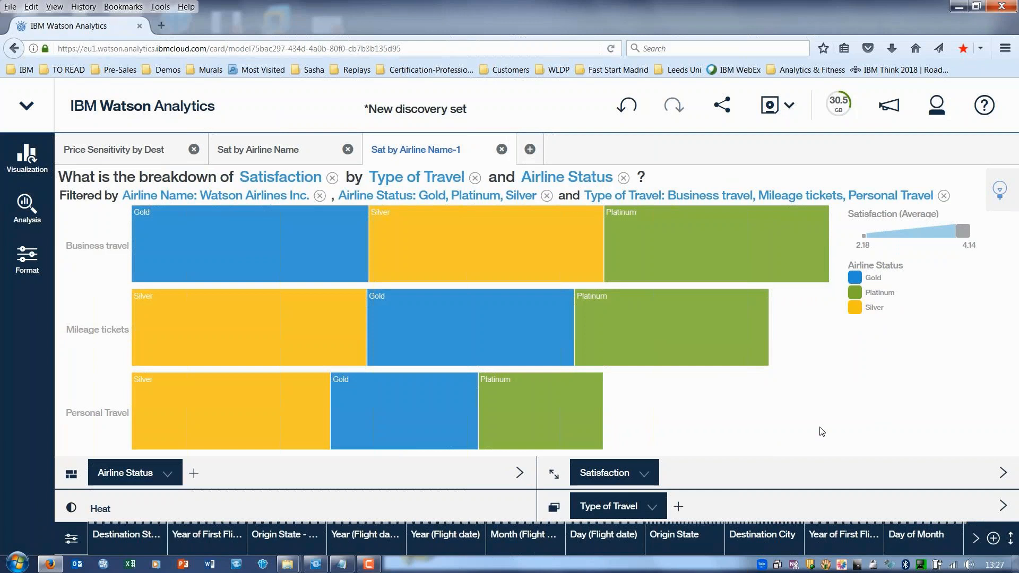
# Rename the discovery Sat by Airline Status& Travel Type and save the set in Personal as Watson Airlines Discovery set 19-Apr-2018.
pyautogui.doubleClick(407, 154)
pyautogui.write('Sat by Airline Status& Travel Type')
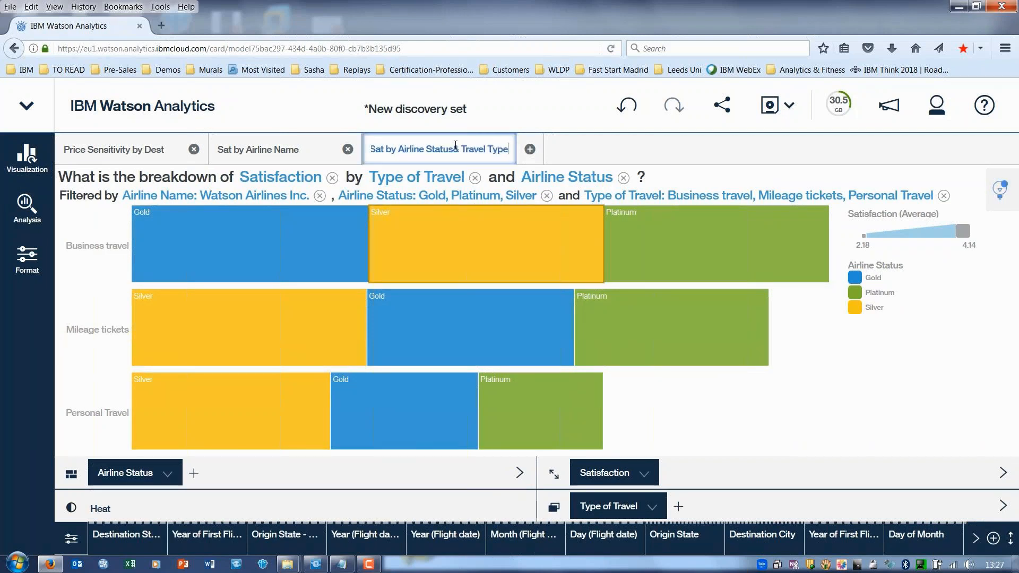
pyautogui.press('Return')
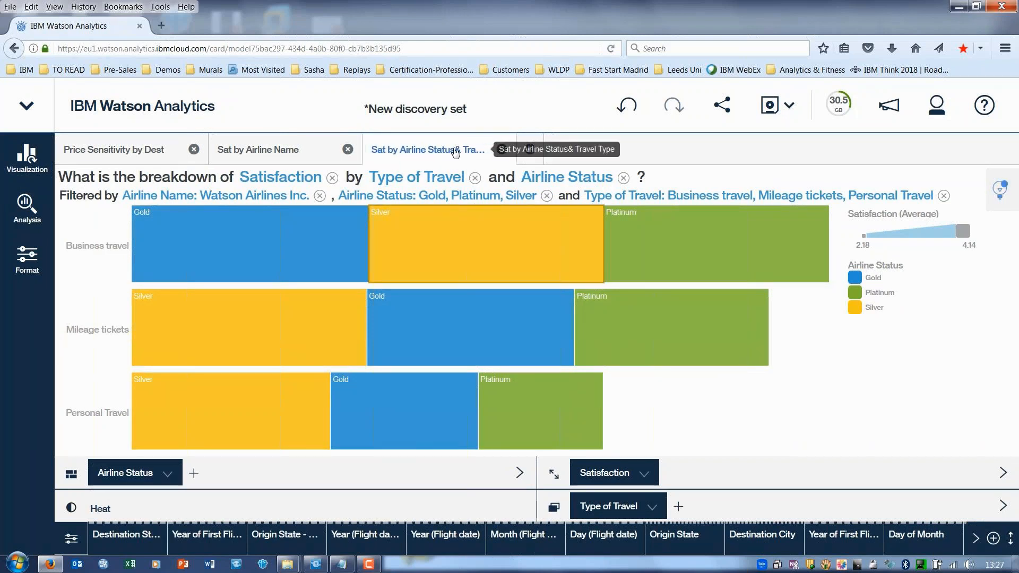
pyautogui.click(768, 110)
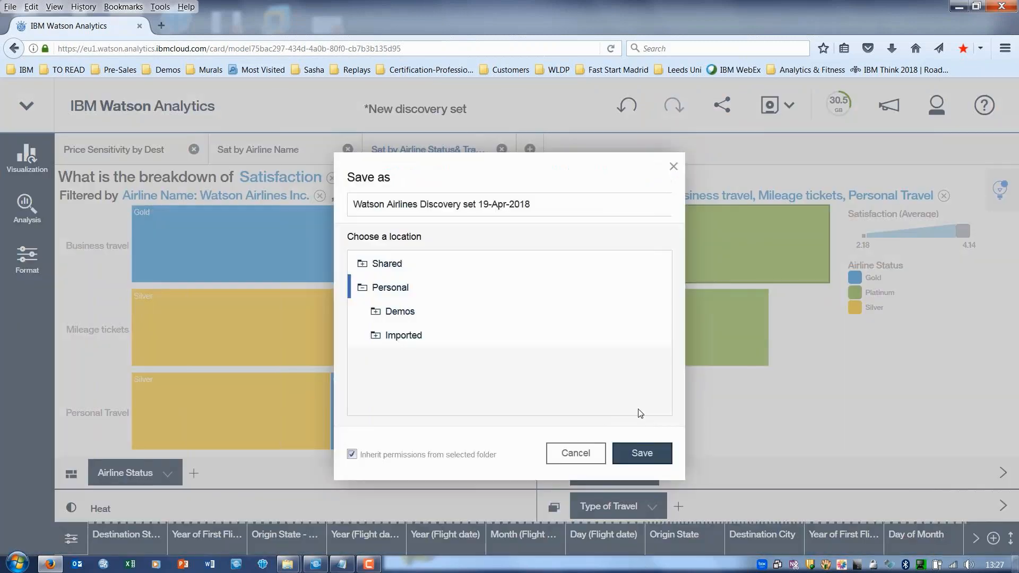
pyautogui.click(638, 452)
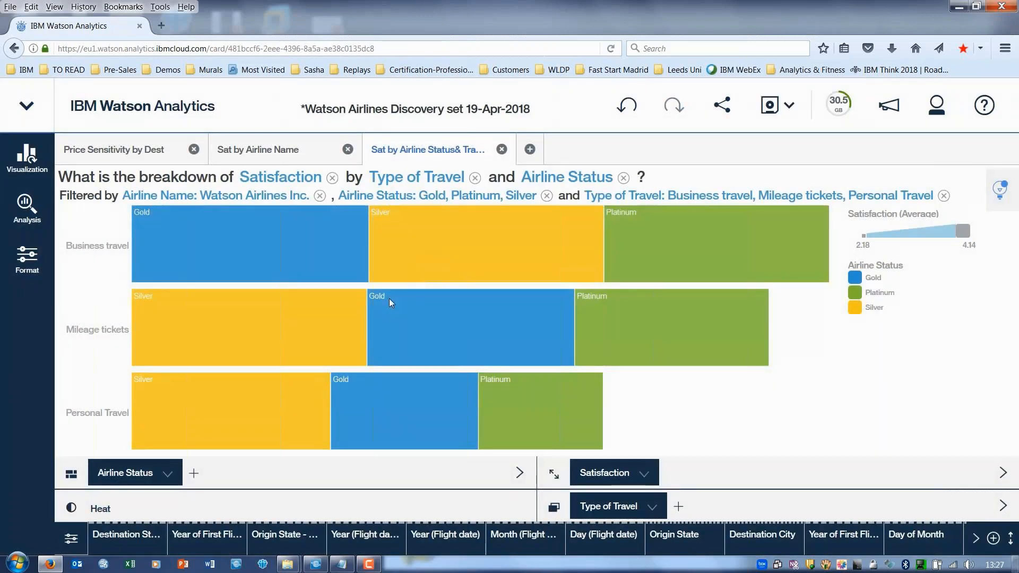
# Browse the suggested discoveries and open the one comparing Satisfaction by Age Range as a new discovery.
pyautogui.click(1003, 190)
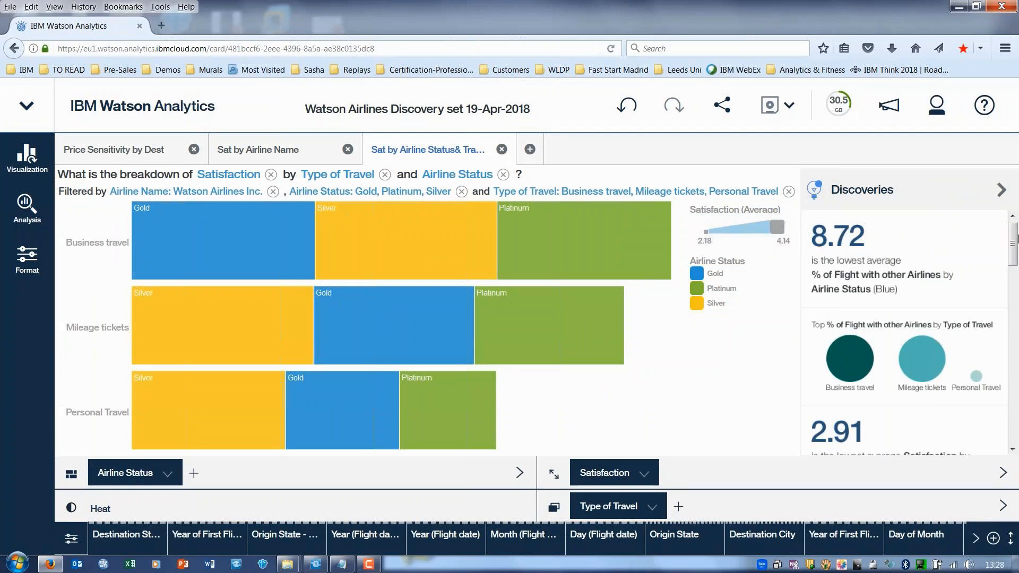
pyautogui.scroll(-1, 1015, 243)
pyautogui.moveTo(1014, 243); pyautogui.dragTo(1015, 423)
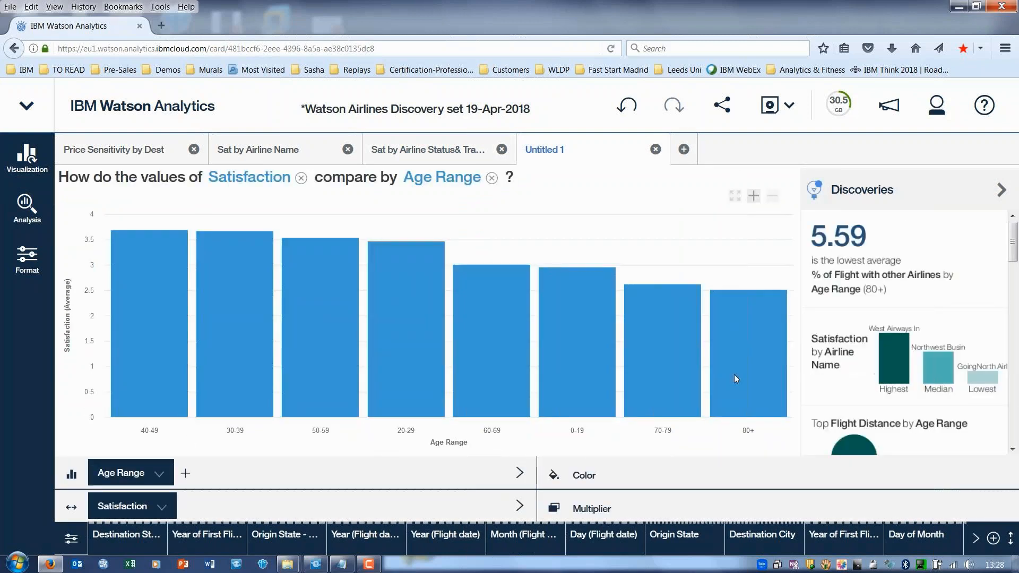
# Sort the Age Range bars in ascending order, from 0-19 to 80+.
pyautogui.click(157, 474)
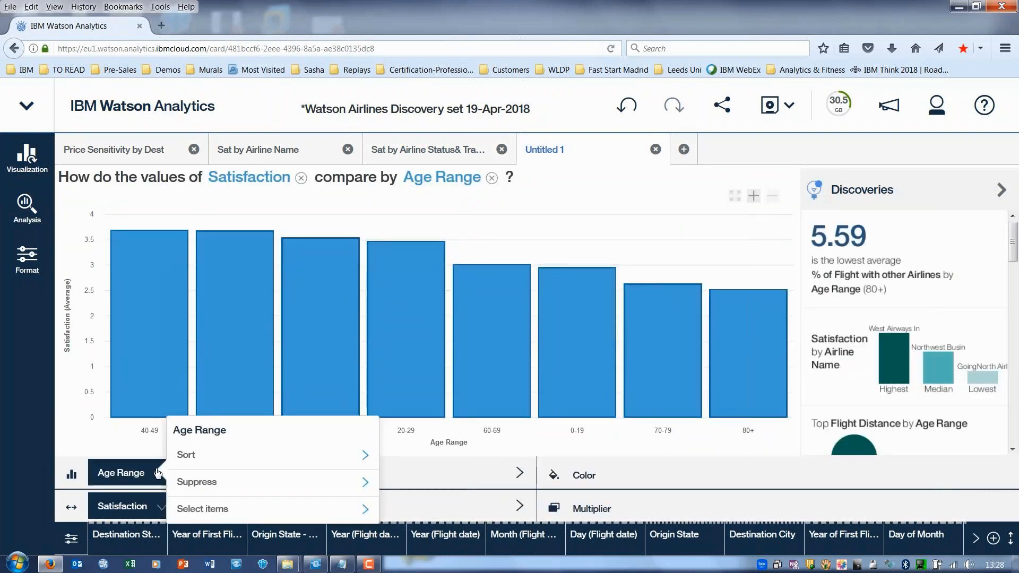
pyautogui.click(207, 453)
pyautogui.click(331, 493)
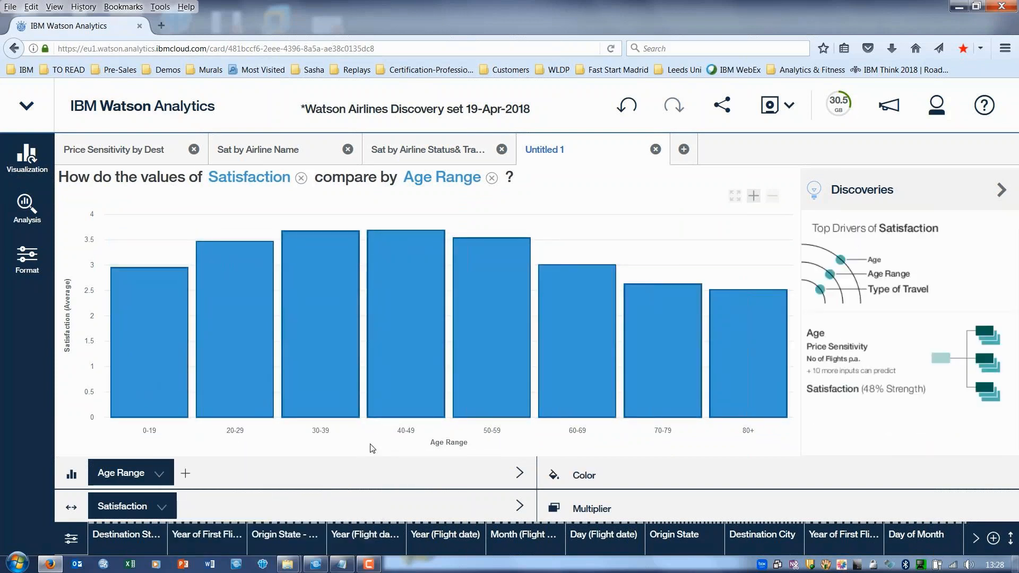
pyautogui.moveTo(414, 412)
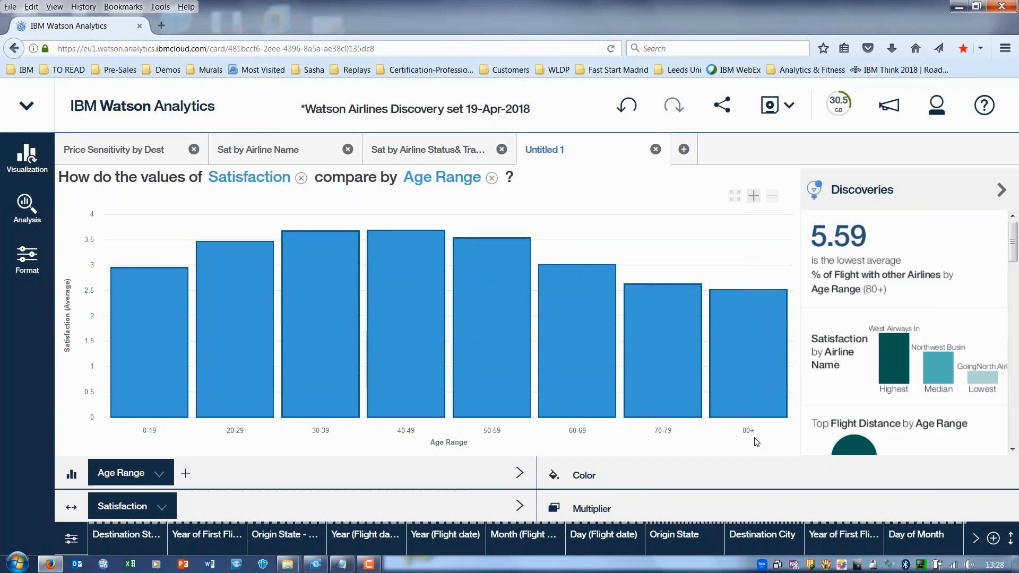
# Summarize Satisfaction by Count instead of Average in the Age Range chart.
pyautogui.click(68, 327)
pyautogui.click(271, 318)
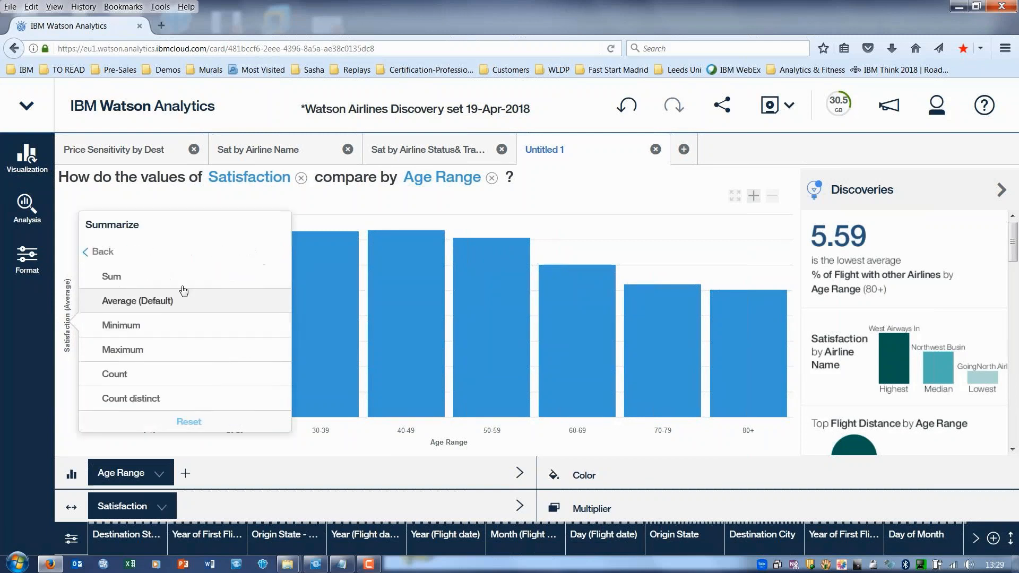
pyautogui.click(143, 373)
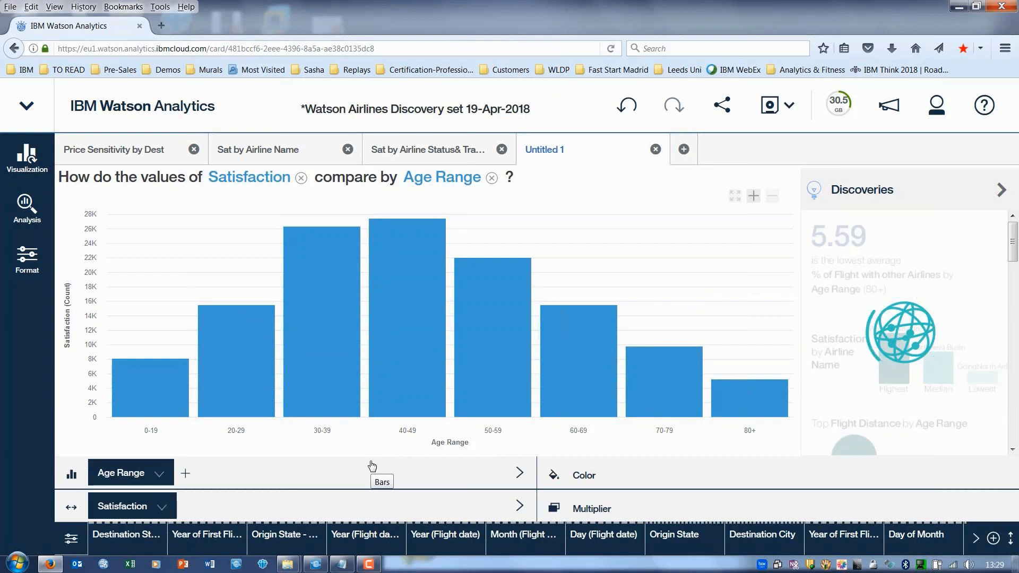
# Change the Age Range chart to a line visualization and turn on smooth lines.
pyautogui.click(38, 167)
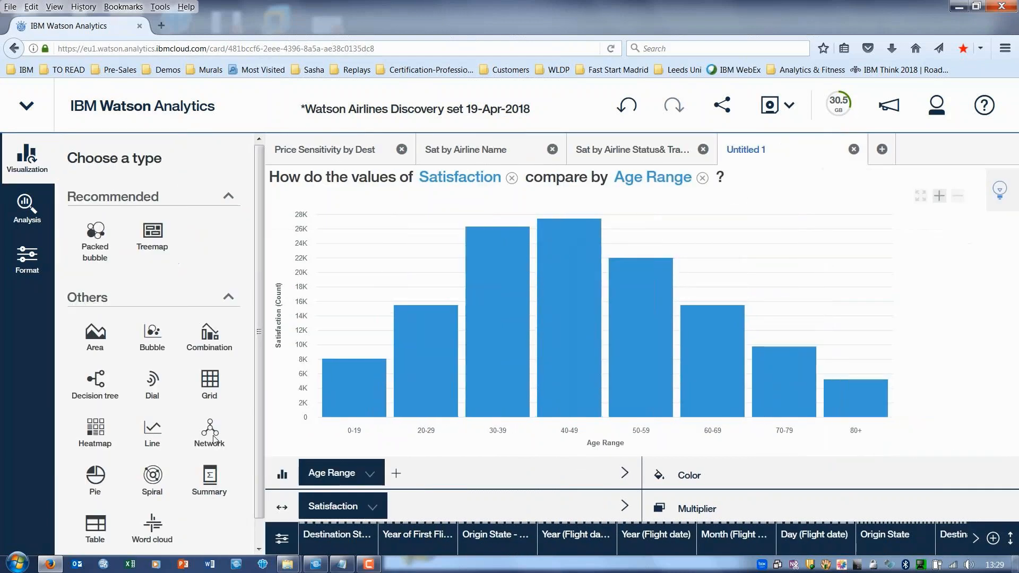
pyautogui.click(153, 430)
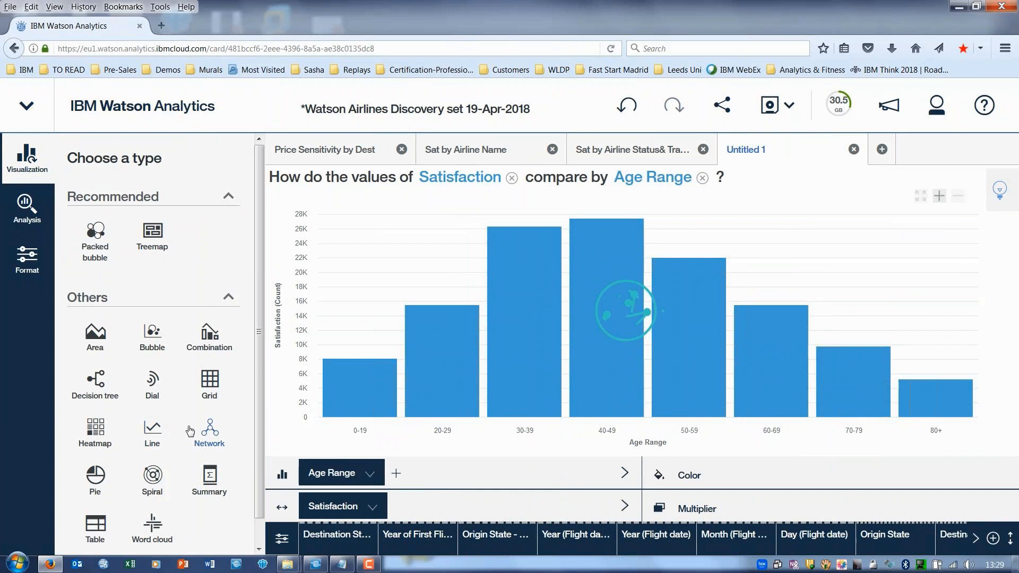
pyautogui.click(27, 257)
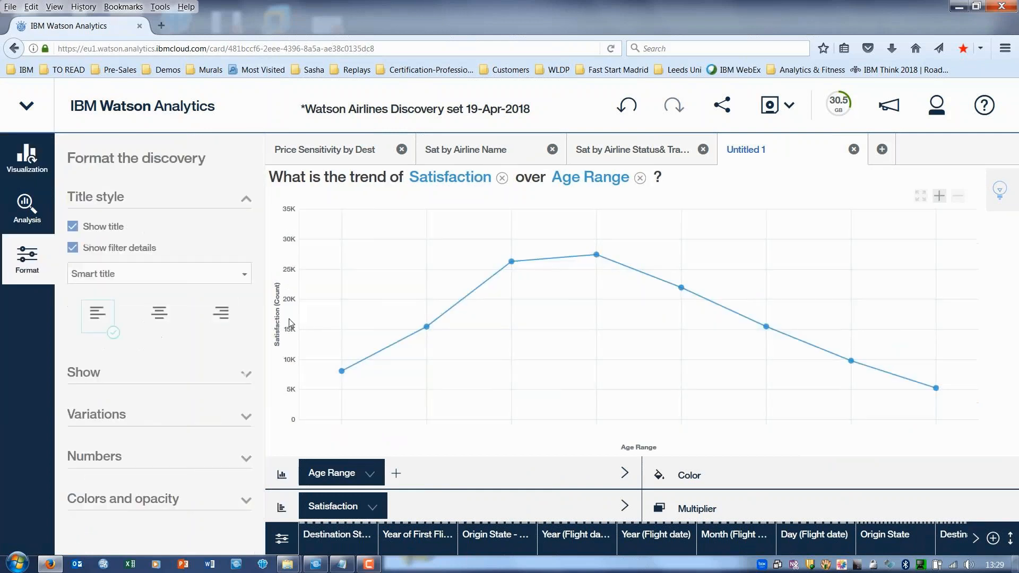
pyautogui.click(245, 417)
pyautogui.click(111, 451)
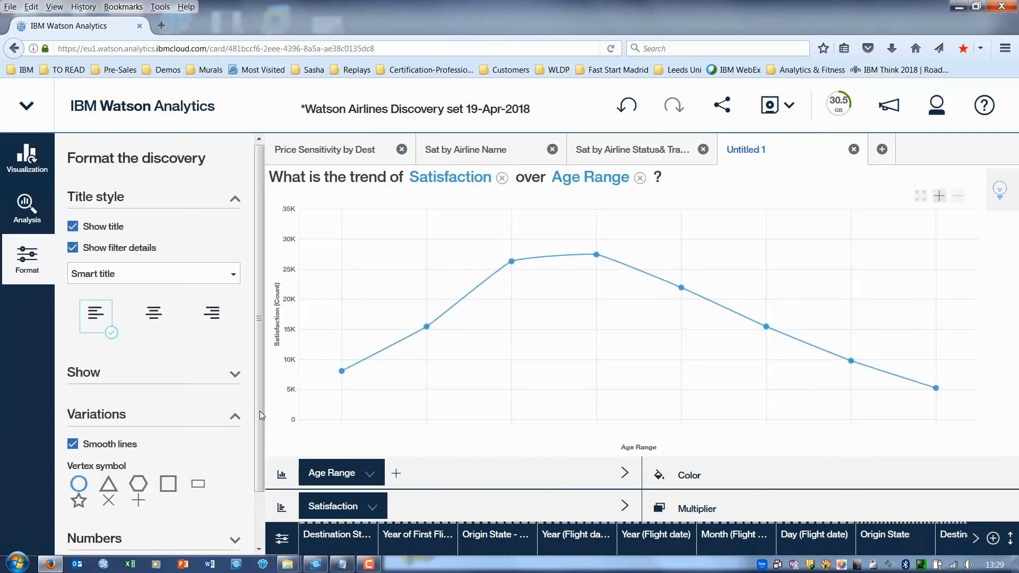
pyautogui.scroll(-2, 259, 411)
# Close the formatting options, rename the discovery Sat by Age Range and save the discovery set.
pyautogui.click(27, 260)
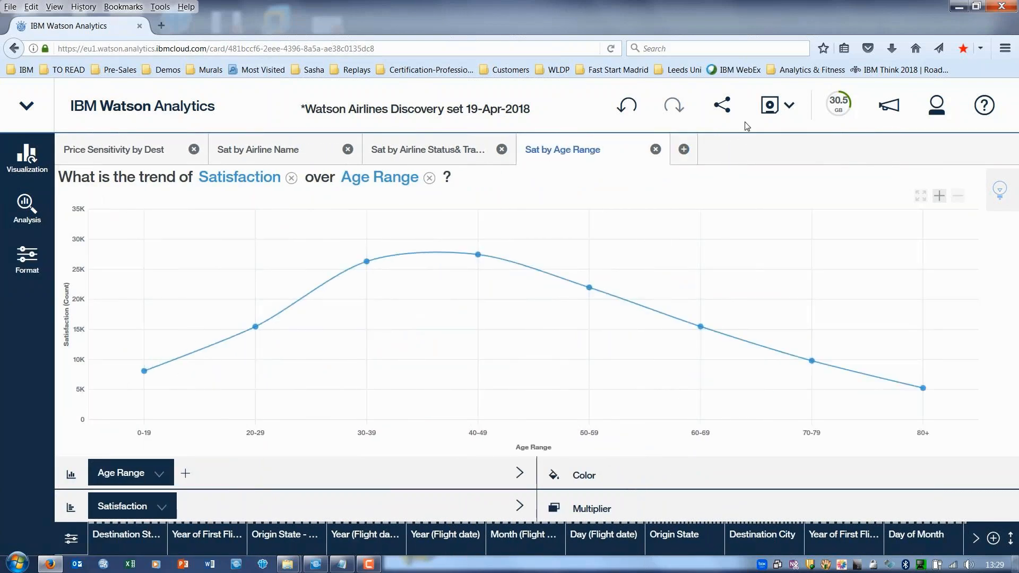
pyautogui.click(769, 104)
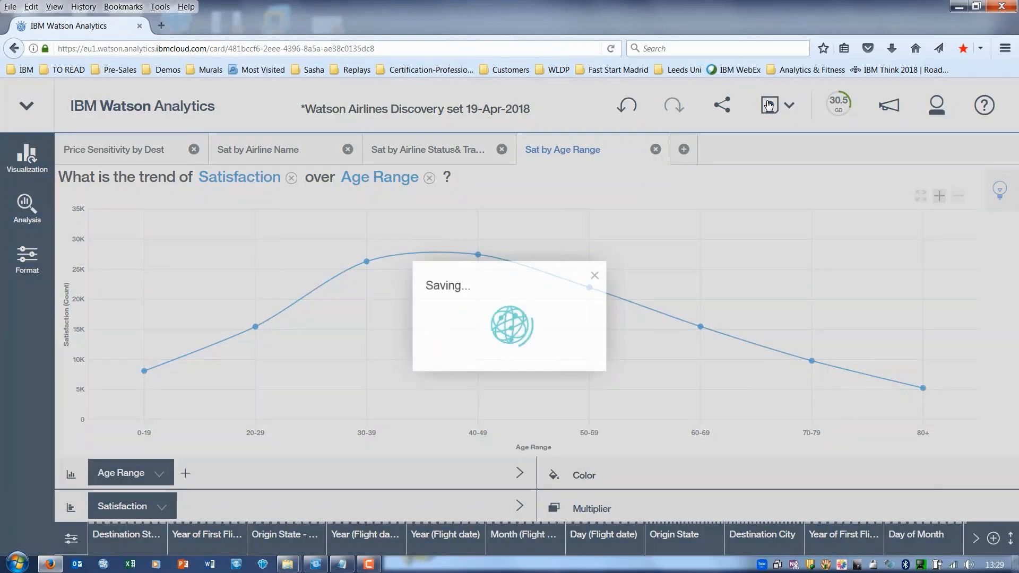
# Add a discovery by asking "how old is everyone" and choosing the most common values of Age.
pyautogui.click(684, 149)
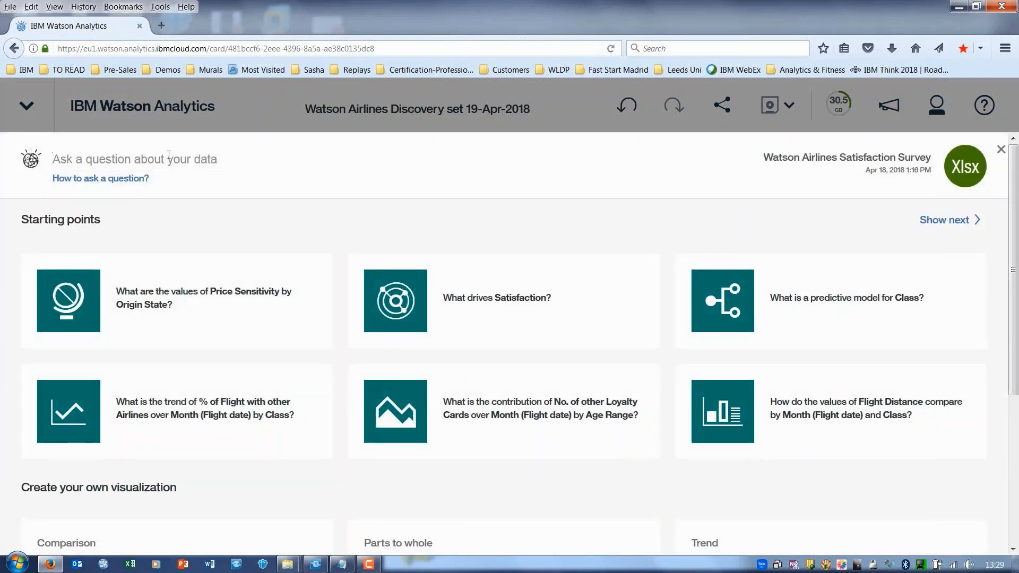
pyautogui.write('how old is everyone')
pyautogui.press('Return')
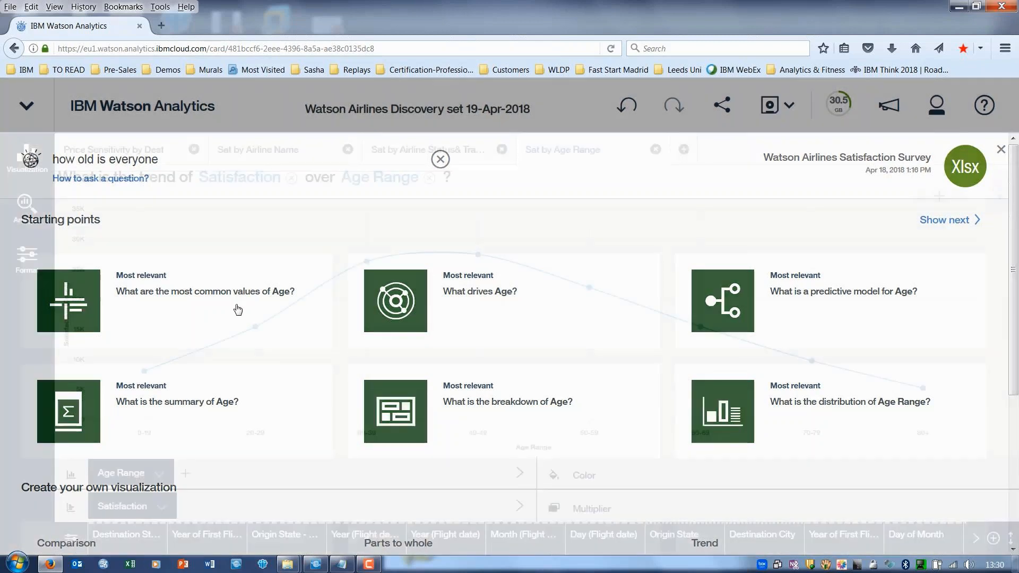
pyautogui.click(237, 309)
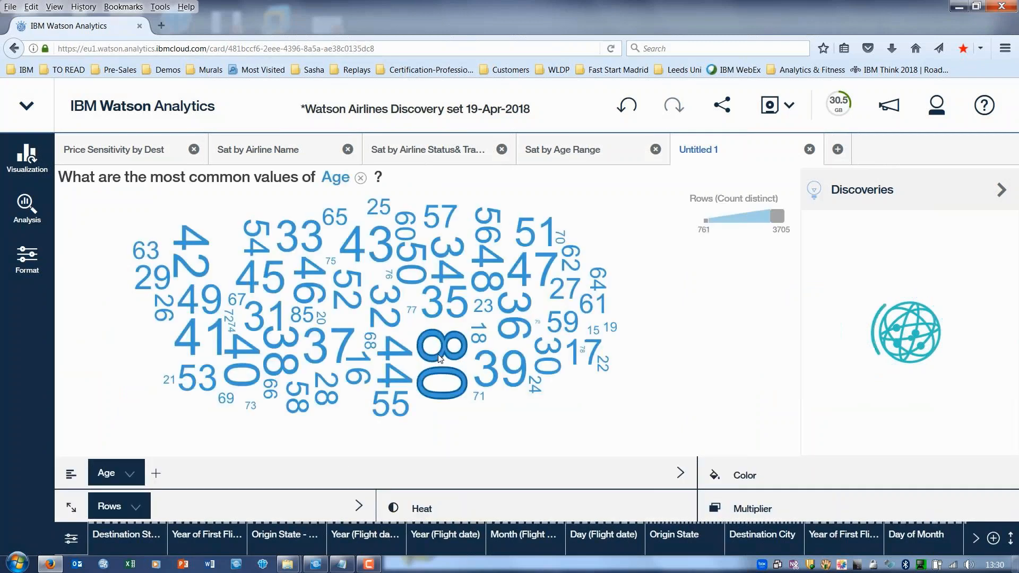
pyautogui.moveTo(439, 358)
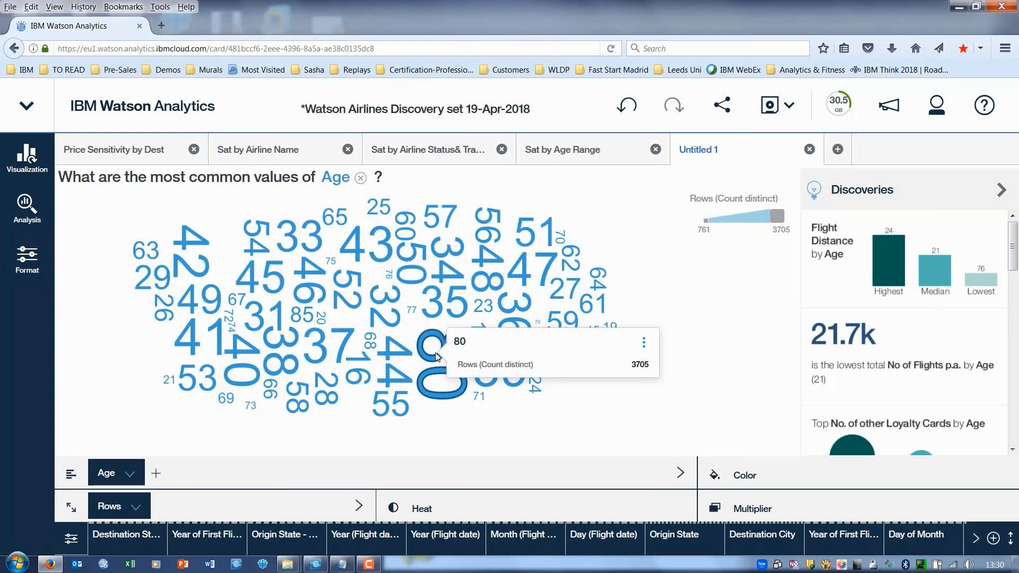
# Rename the new Age discovery as Sat by Age.
pyautogui.doubleClick(679, 147)
pyautogui.write('Sat by Age')
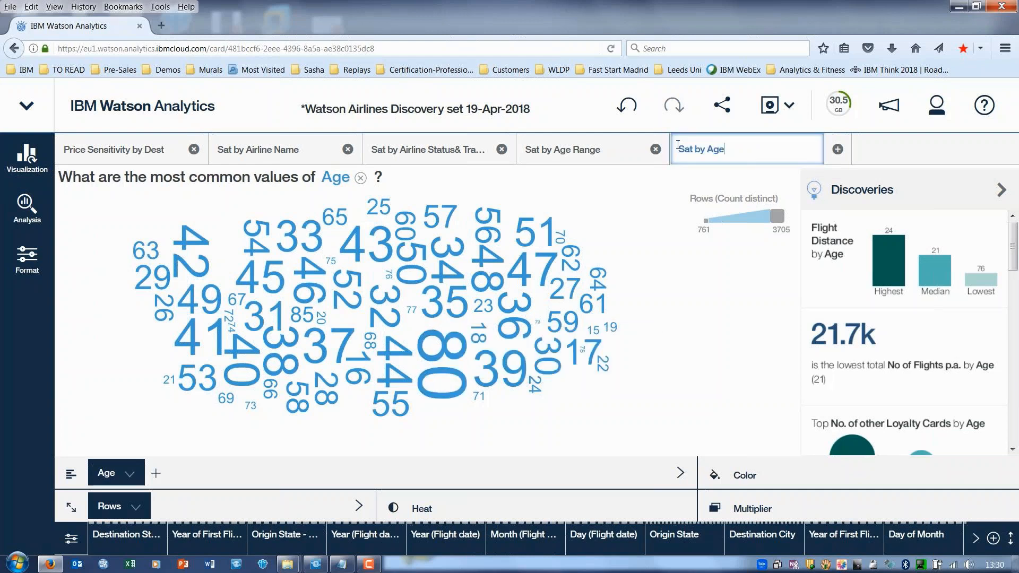
pyautogui.press('Return')
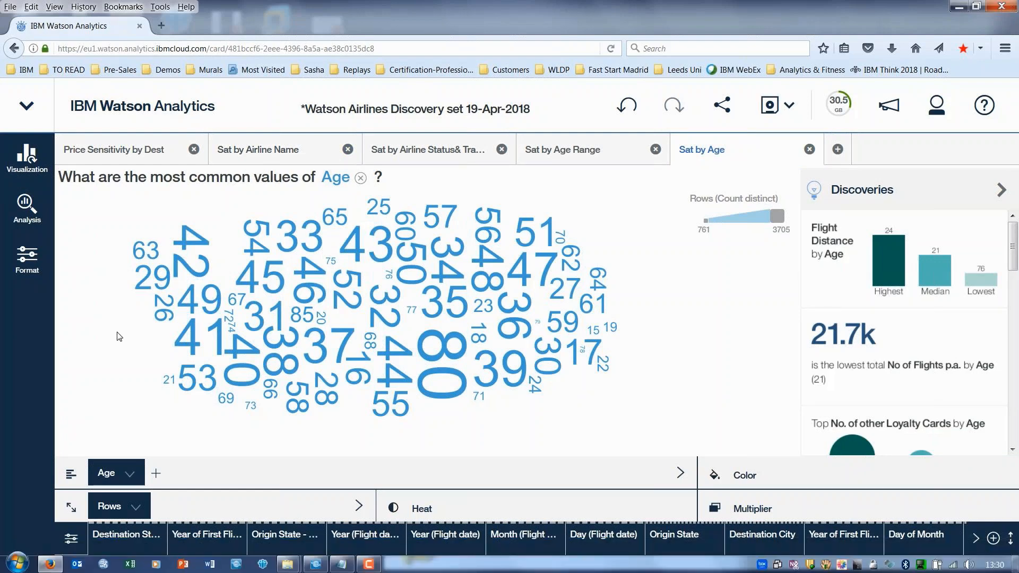
# Add a discovery from the starting point "What drives Satisfaction?" and inspect the drivers on the spiral.
pyautogui.click(838, 149)
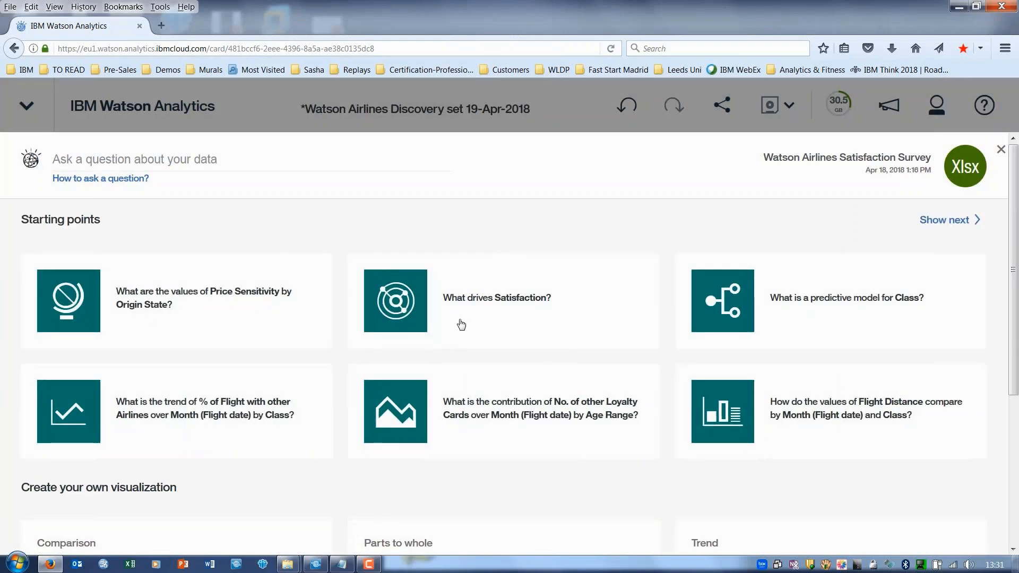
pyautogui.click(461, 319)
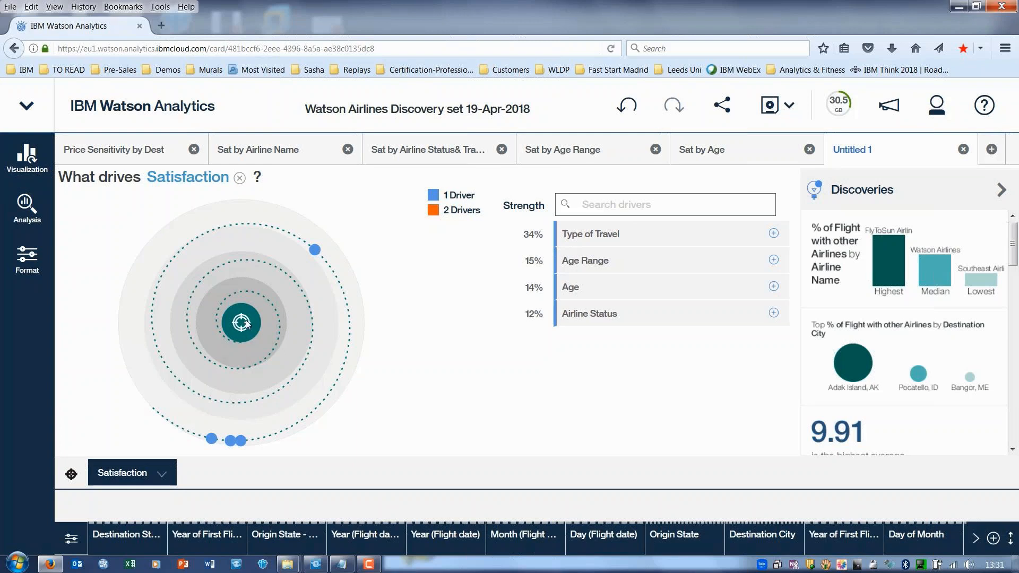
pyautogui.moveTo(318, 252)
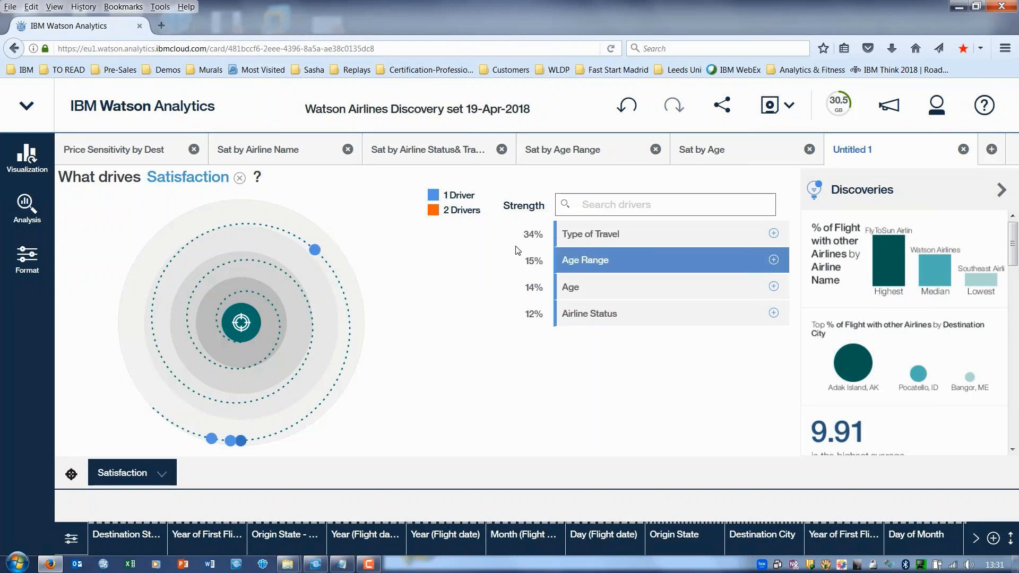
# Open the comparison of Satisfaction by the Type of Travel driver and turn its insights off.
pyautogui.click(580, 234)
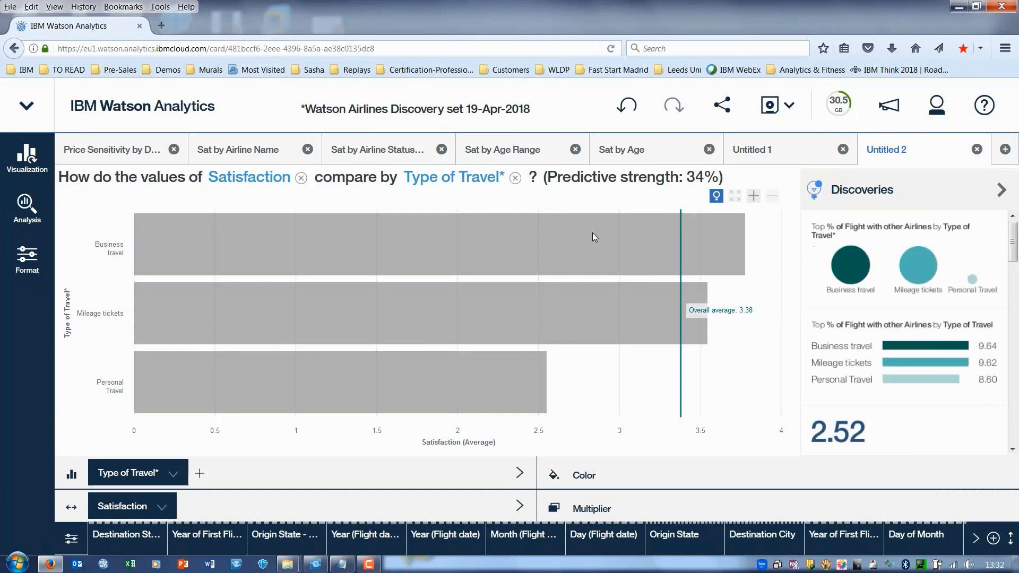
pyautogui.click(595, 237)
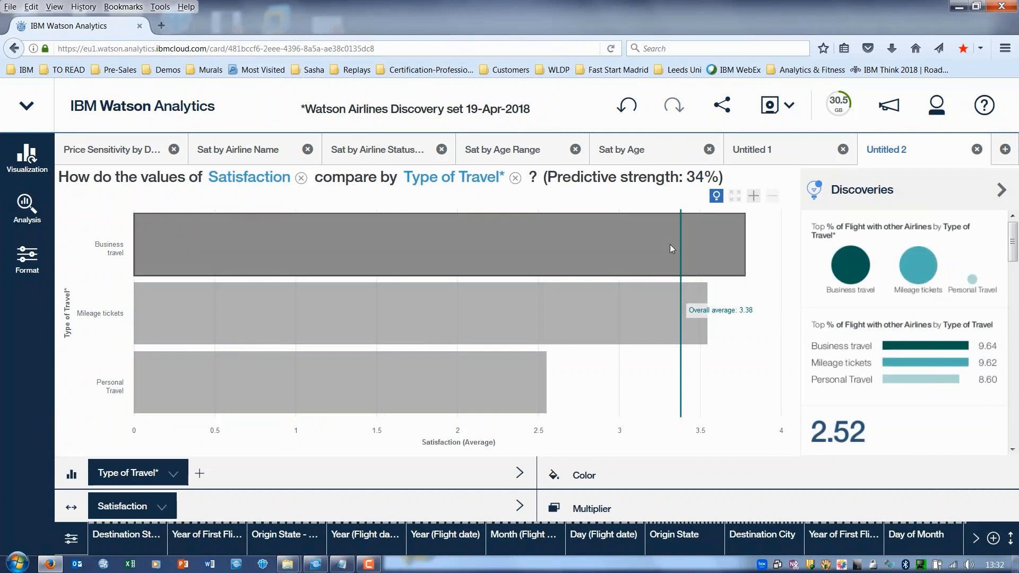
pyautogui.click(668, 420)
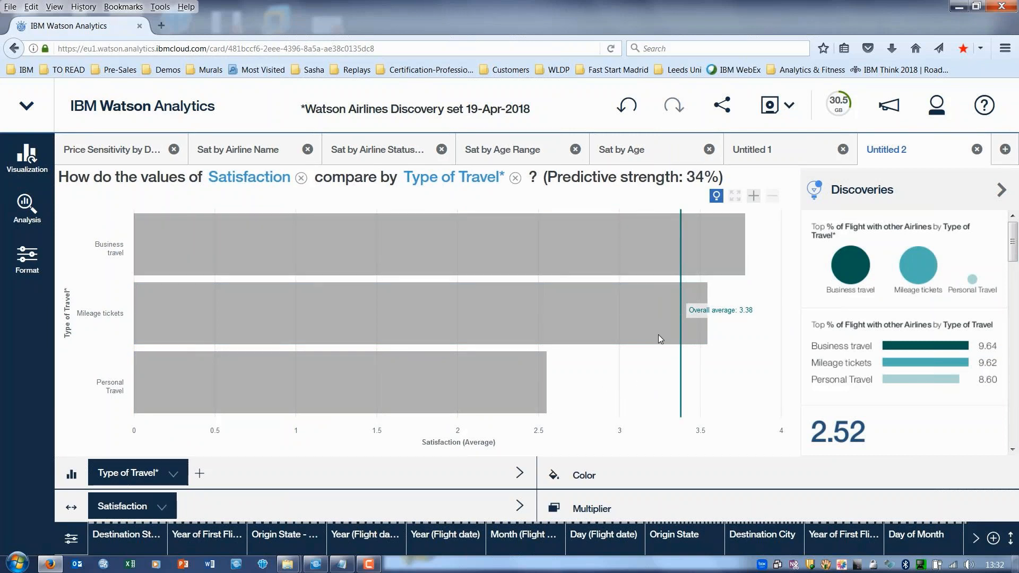
pyautogui.click(717, 196)
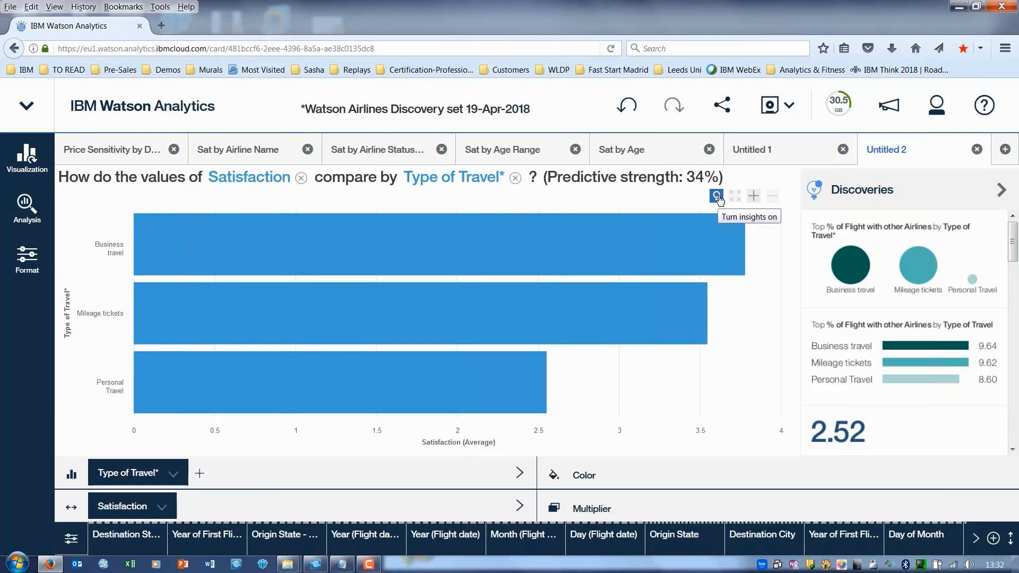
# Review the key driver and statistical details of the Type of Travel analysis, and close the analysis details.
pyautogui.click(31, 213)
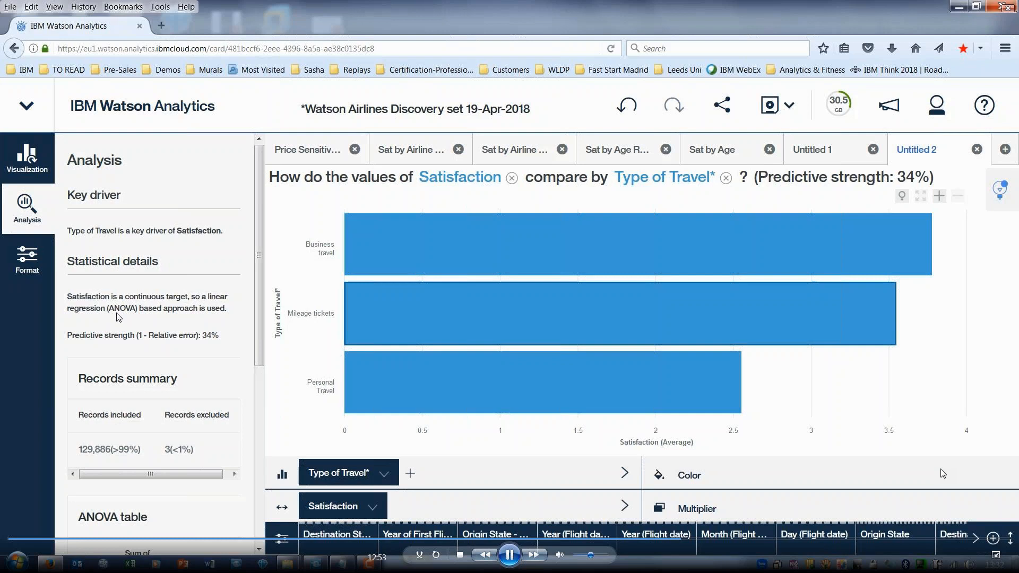
pyautogui.moveTo(259, 282); pyautogui.dragTo(263, 254)
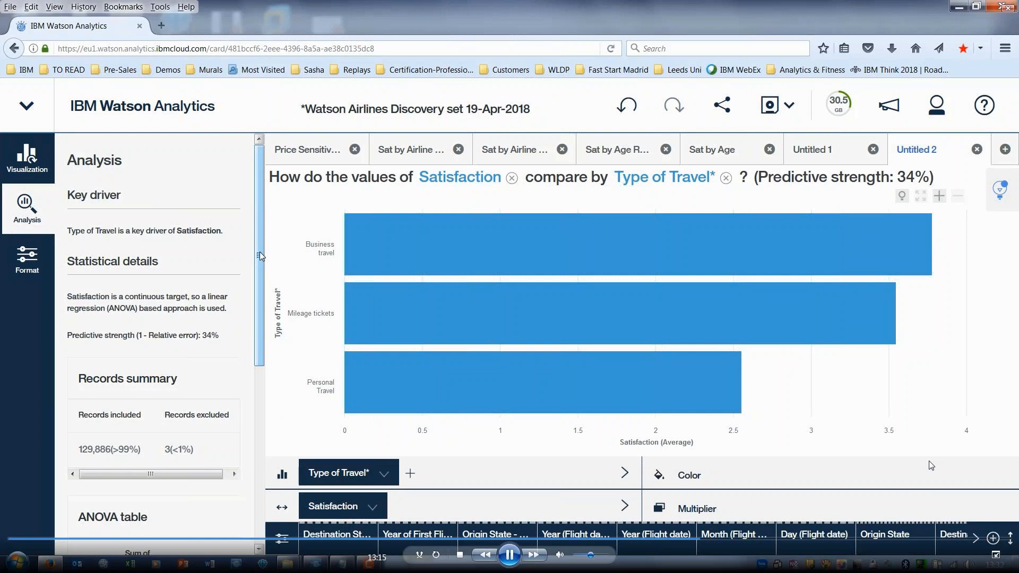
pyautogui.click(28, 212)
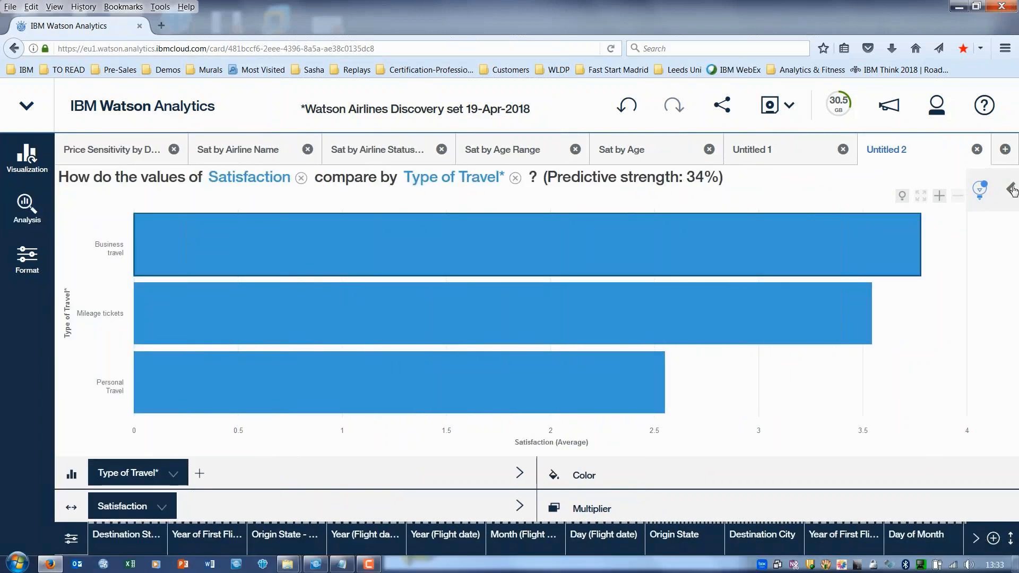
# Find the suggested discovery on which inputs can predict Satisfaction and open its predictive model.
pyautogui.click(1010, 191)
pyautogui.moveTo(1016, 284); pyautogui.dragTo(1016, 417)
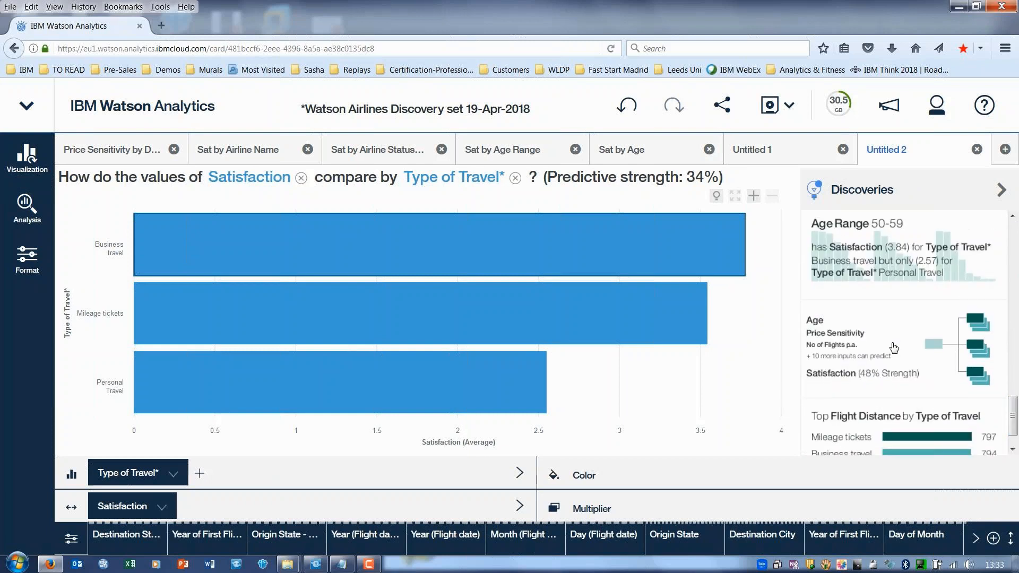
pyautogui.click(871, 353)
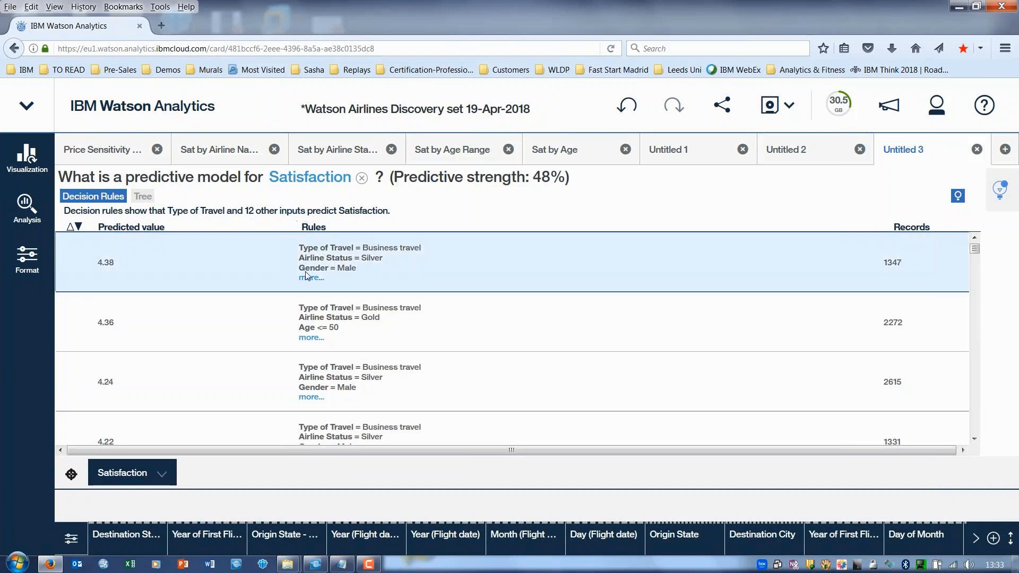
# Expand the conditions of the highest-value decision rule, sort the rules by ascending predicted value and expand the lowest one.
pyautogui.click(311, 278)
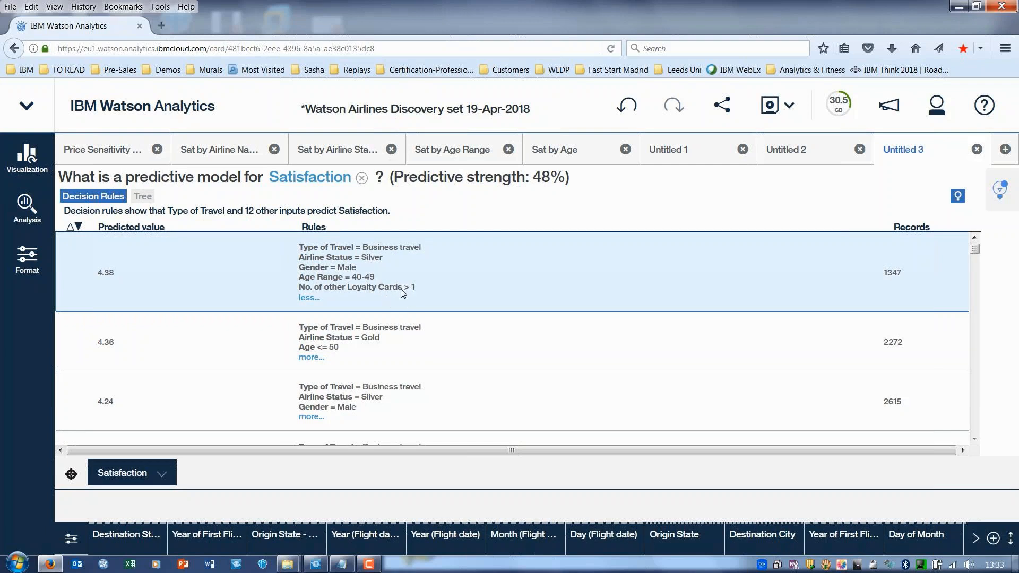
pyautogui.click(71, 228)
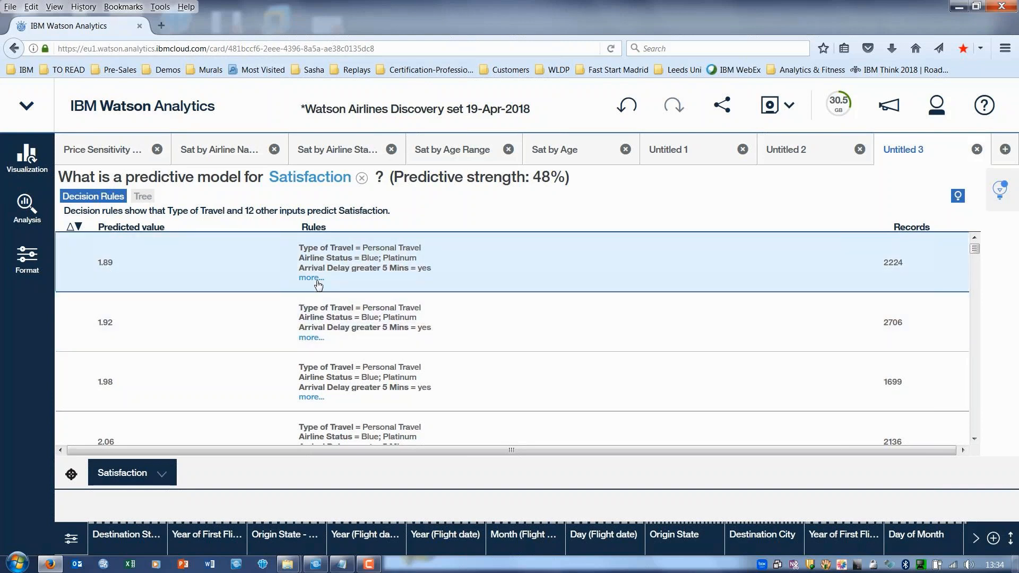
pyautogui.click(313, 278)
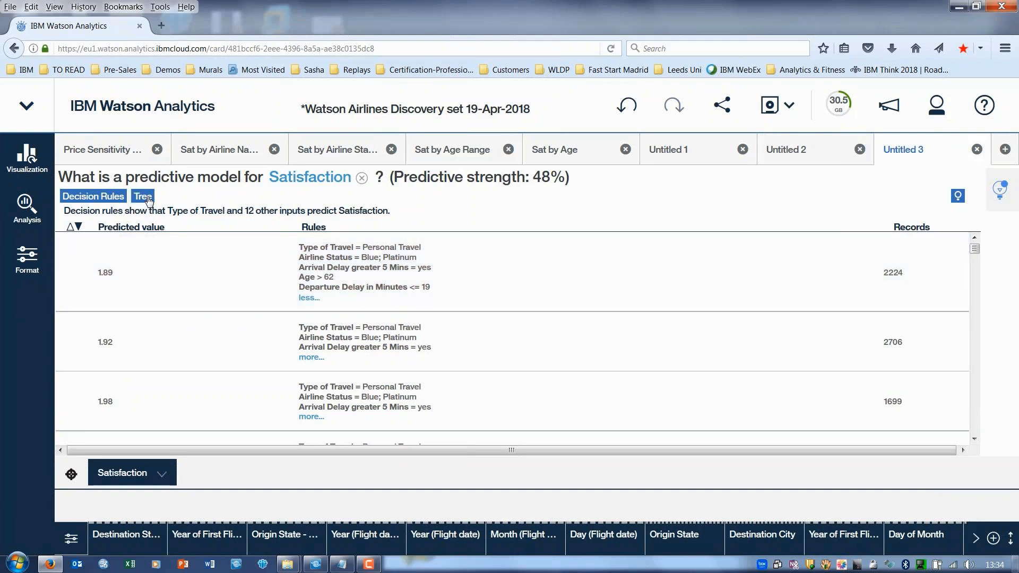
# Show the Satisfaction model as a tree with insights off, and collapse it to the three Type of Travel branches.
pyautogui.click(143, 196)
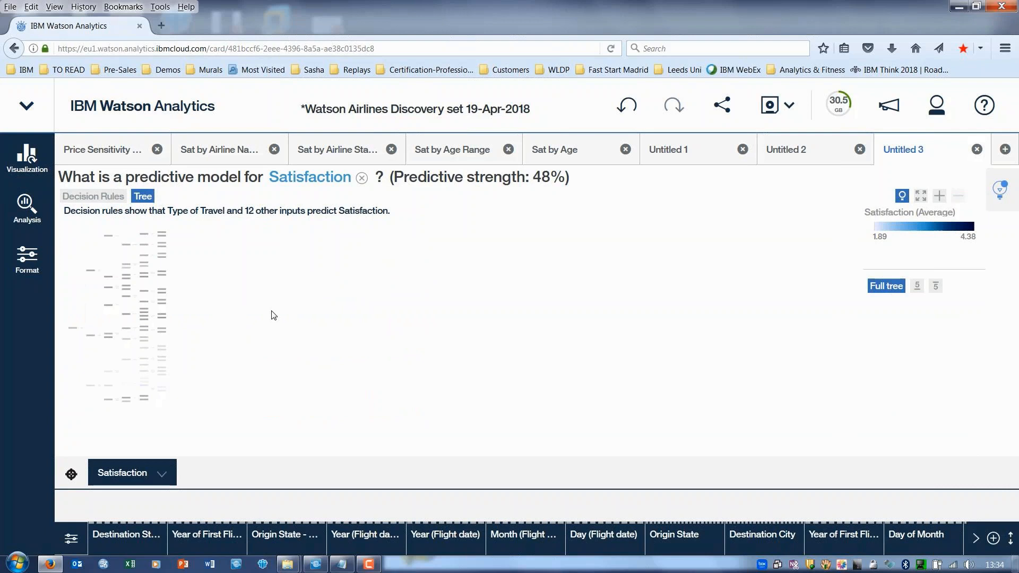
pyautogui.click(902, 196)
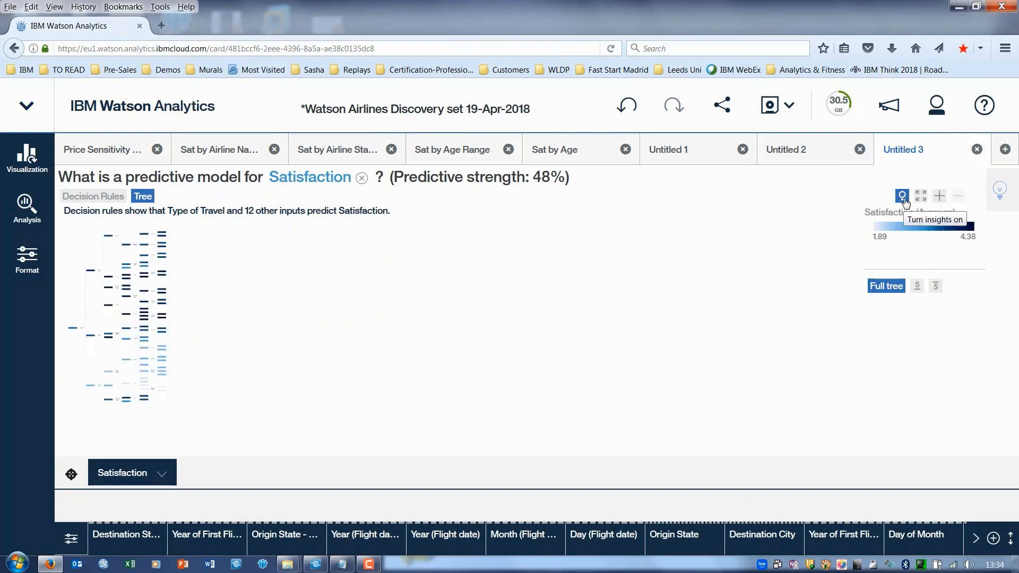
pyautogui.click(940, 196)
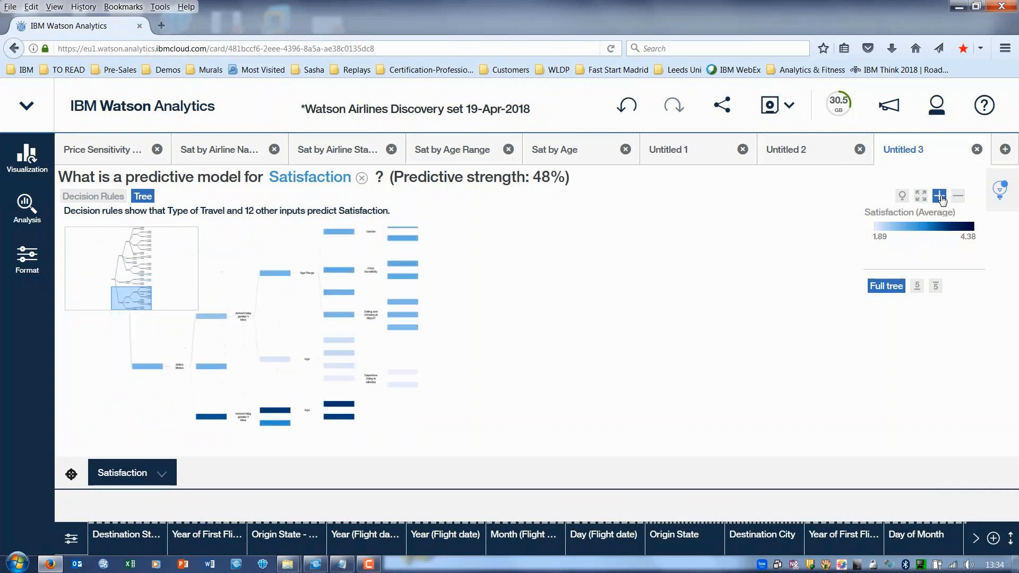
pyautogui.moveTo(129, 300); pyautogui.dragTo(108, 277)
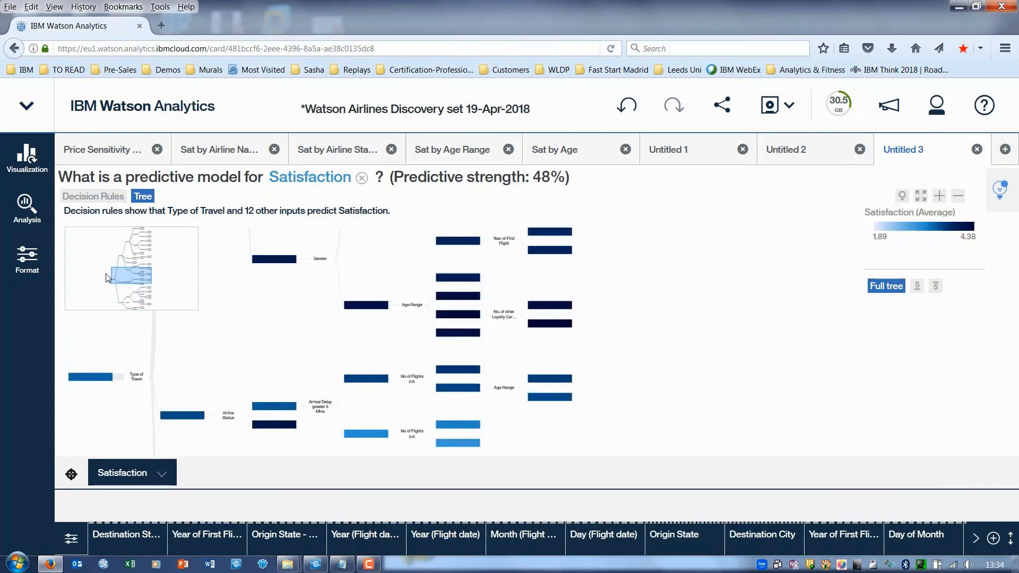
pyautogui.click(289, 261)
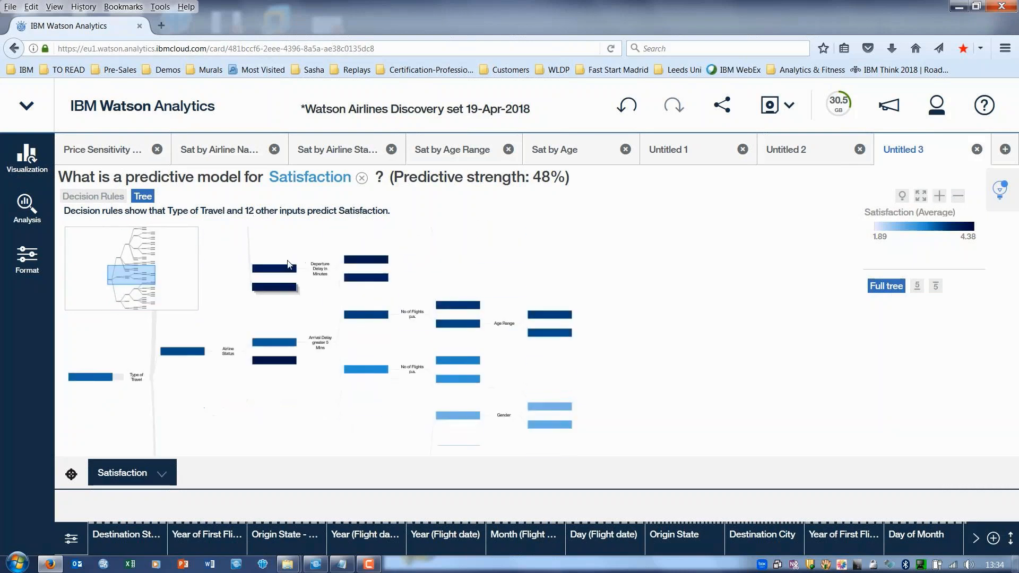
pyautogui.click(276, 344)
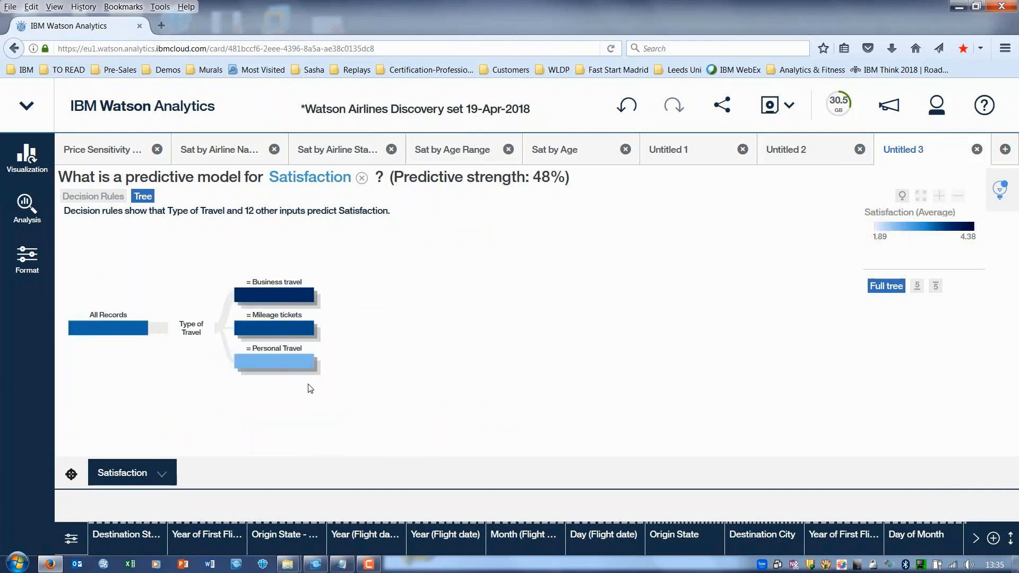
# Expand the Personal Travel branch and follow its path through Airline Status and Arrival Delay to the Age nodes.
pyautogui.click(266, 364)
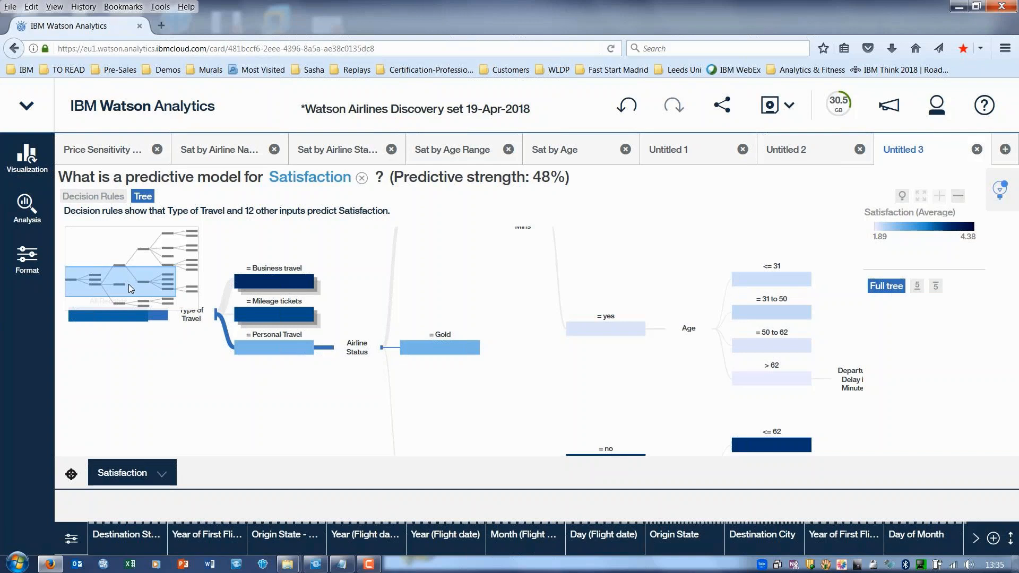
pyautogui.moveTo(126, 285)
pyautogui.mouseDown()
pyautogui.moveTo(136, 269)
pyautogui.moveTo(138, 281)
pyautogui.mouseUp()
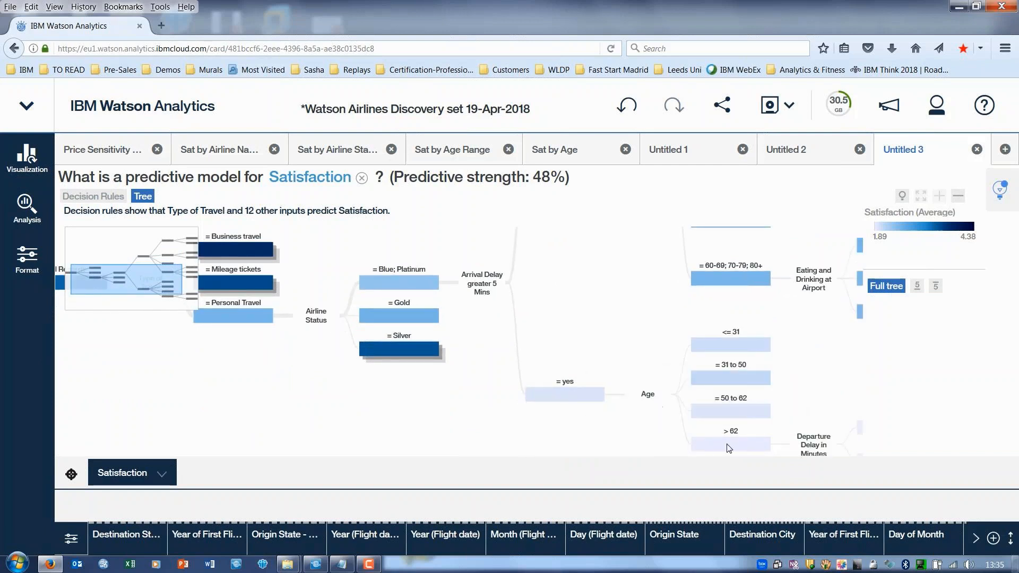
pyautogui.moveTo(140, 282); pyautogui.dragTo(156, 289)
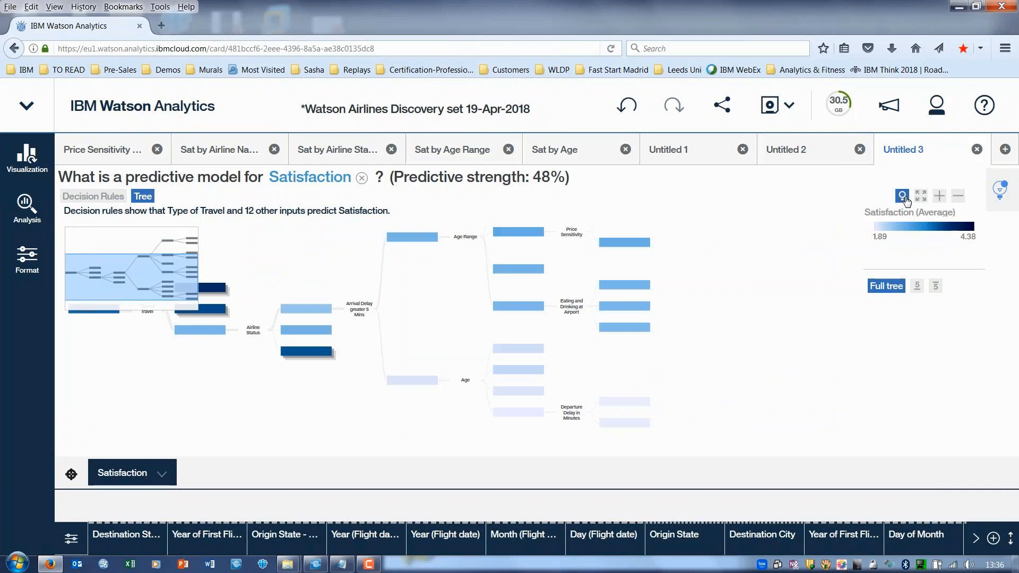
# Turn the tree's insights on and highlight the top 5 highest target values, followed by the bottom 5 lowest.
pyautogui.click(906, 201)
pyautogui.moveTo(596, 380)
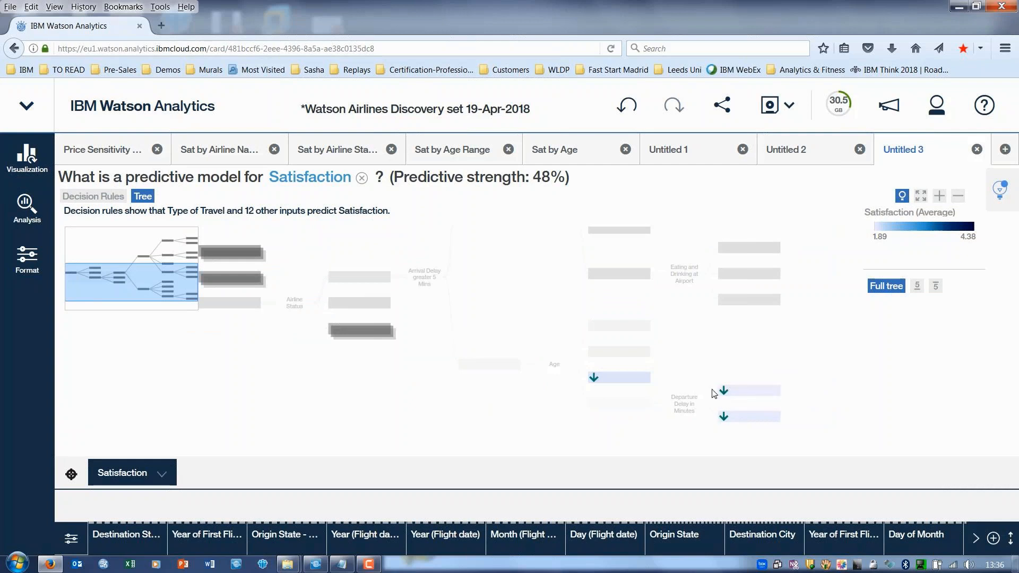
pyautogui.click(918, 288)
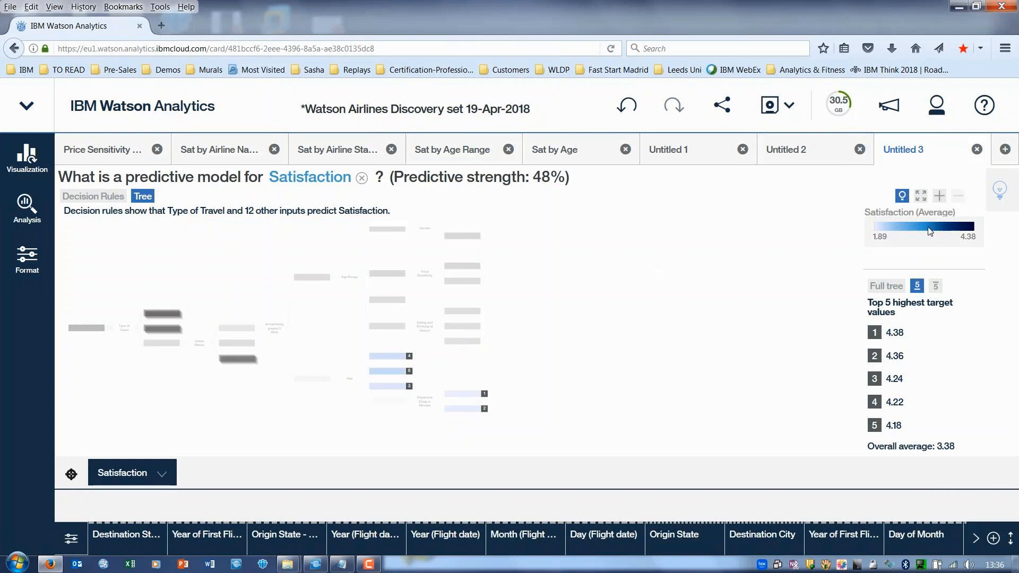
pyautogui.click(940, 196)
pyautogui.click(940, 196)
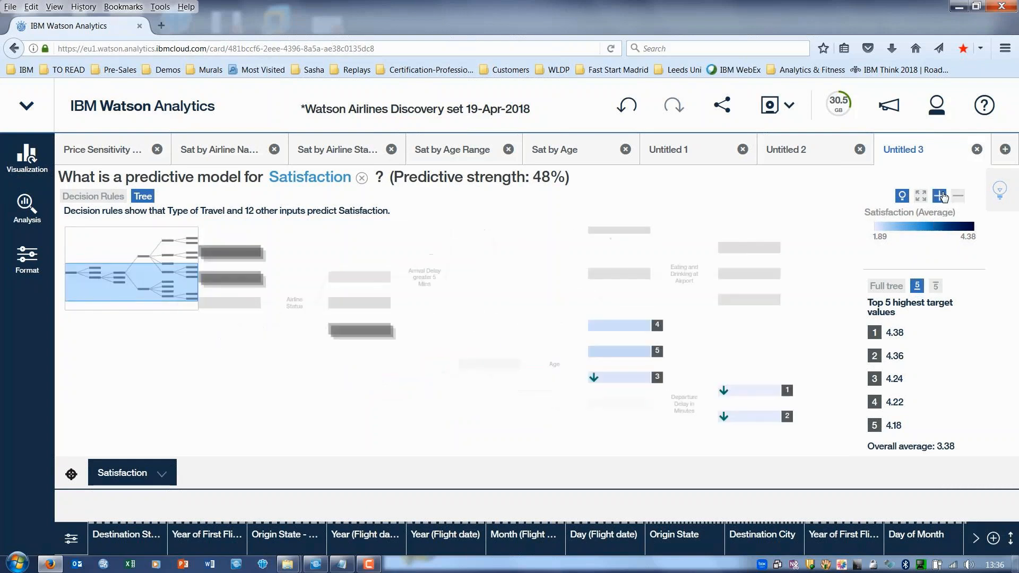
pyautogui.click(940, 196)
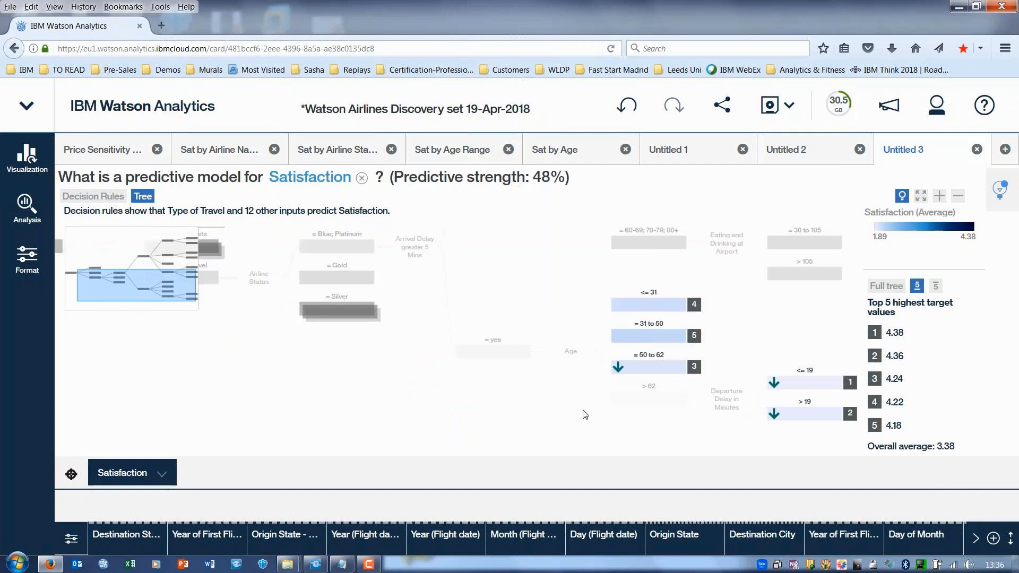
pyautogui.click(936, 287)
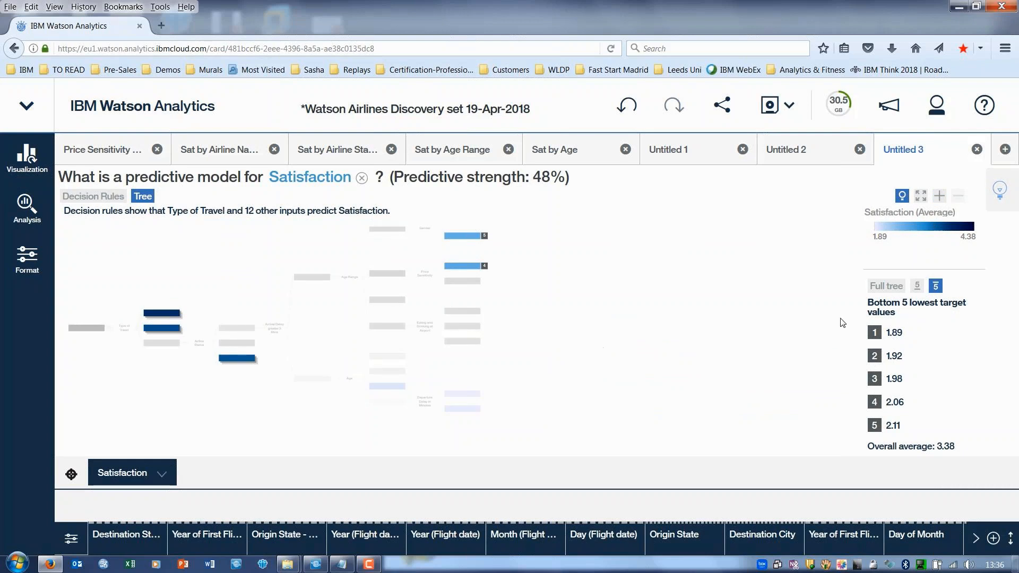
# Return the predictive model to the full tree and review the statistical details of its decision tree analysis.
pyautogui.click(890, 290)
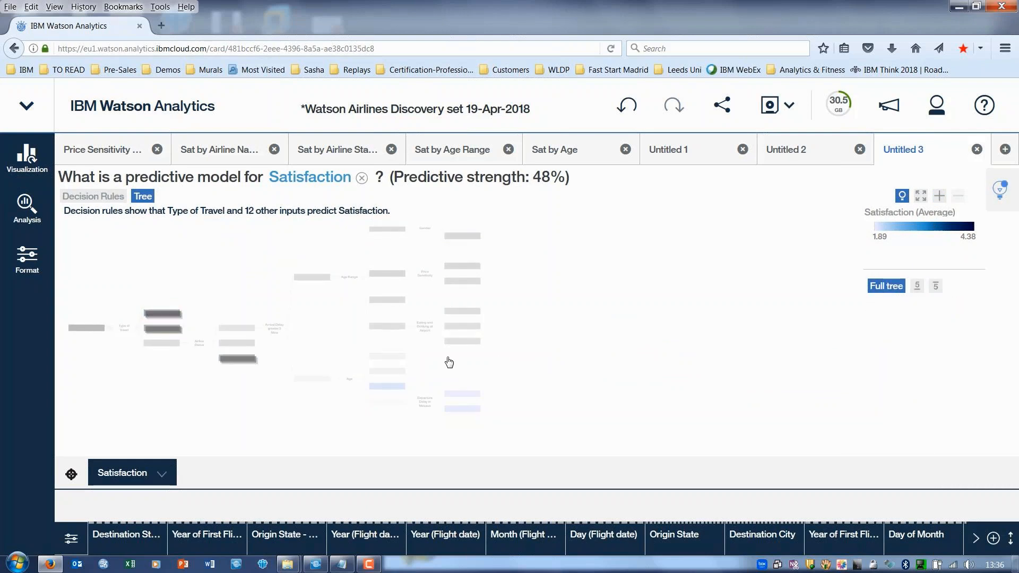
pyautogui.click(29, 218)
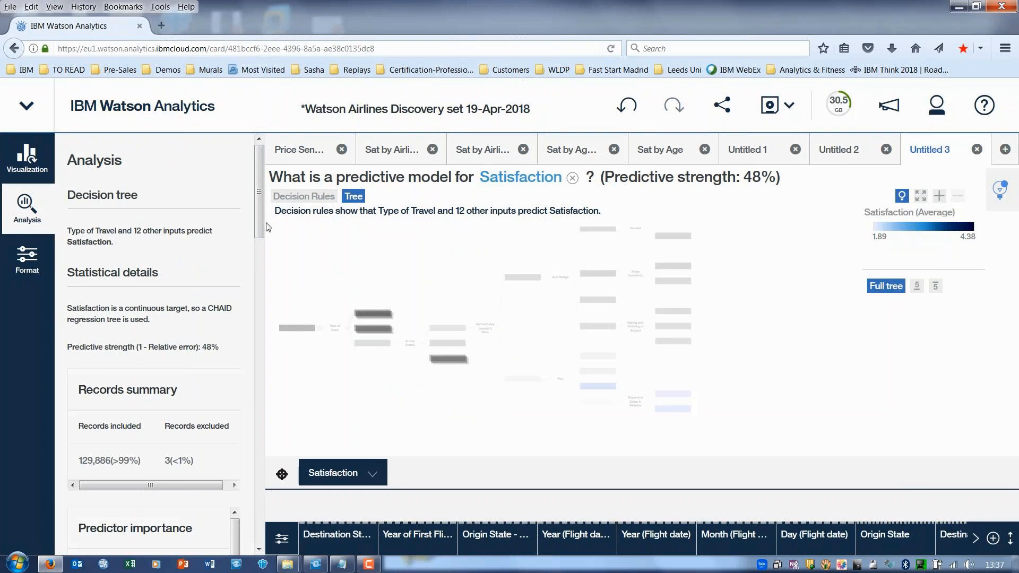
pyautogui.moveTo(259, 219)
pyautogui.mouseDown()
pyautogui.moveTo(261, 534)
pyautogui.moveTo(258, 218)
pyautogui.mouseUp()
pyautogui.click(24, 207)
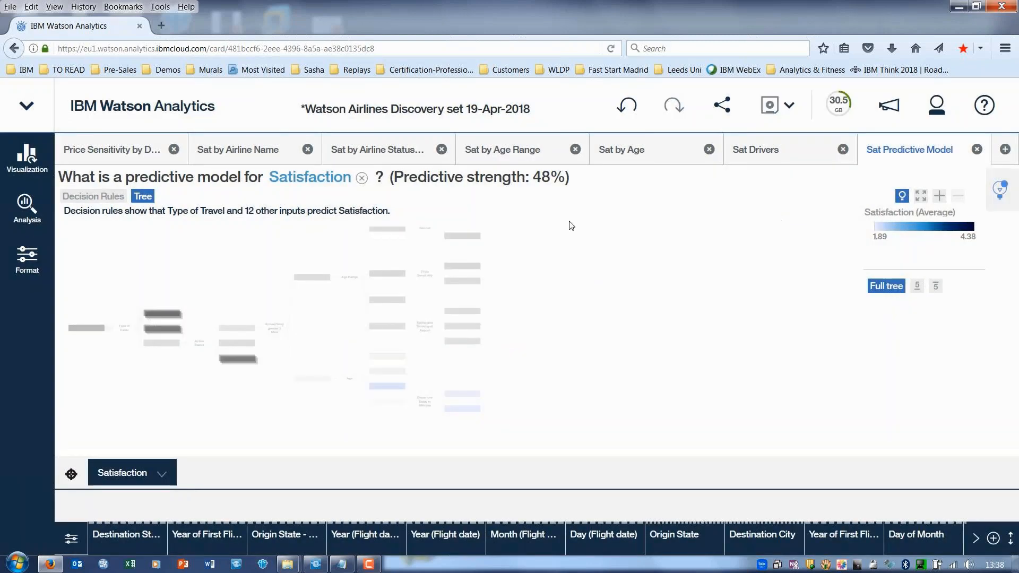
# Create a dashboard display named Watson Airlines Dashboard 19-Apr-2018, using the layout with three large cells and four small upper-right cells.
pyautogui.click(29, 117)
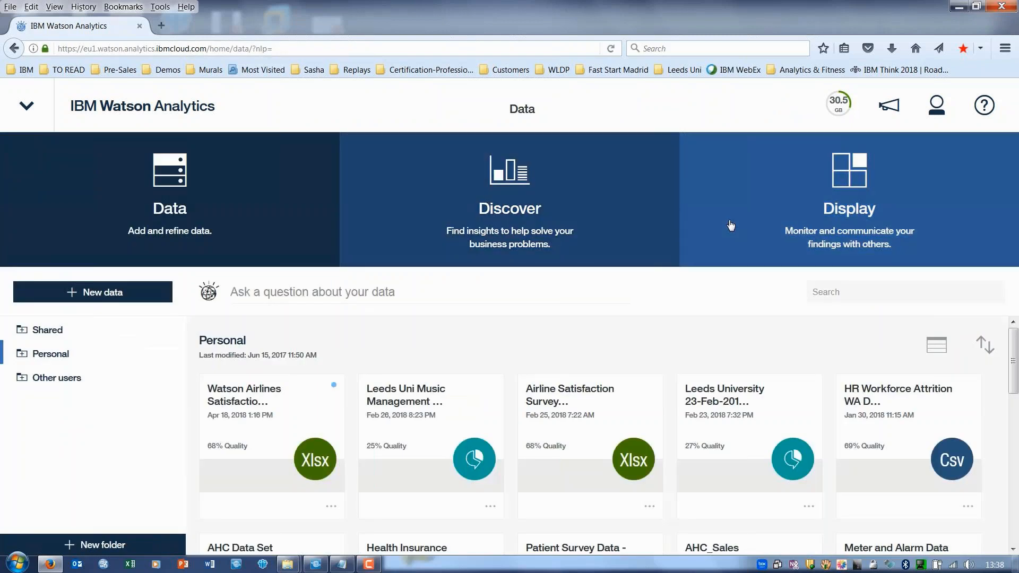
pyautogui.click(720, 214)
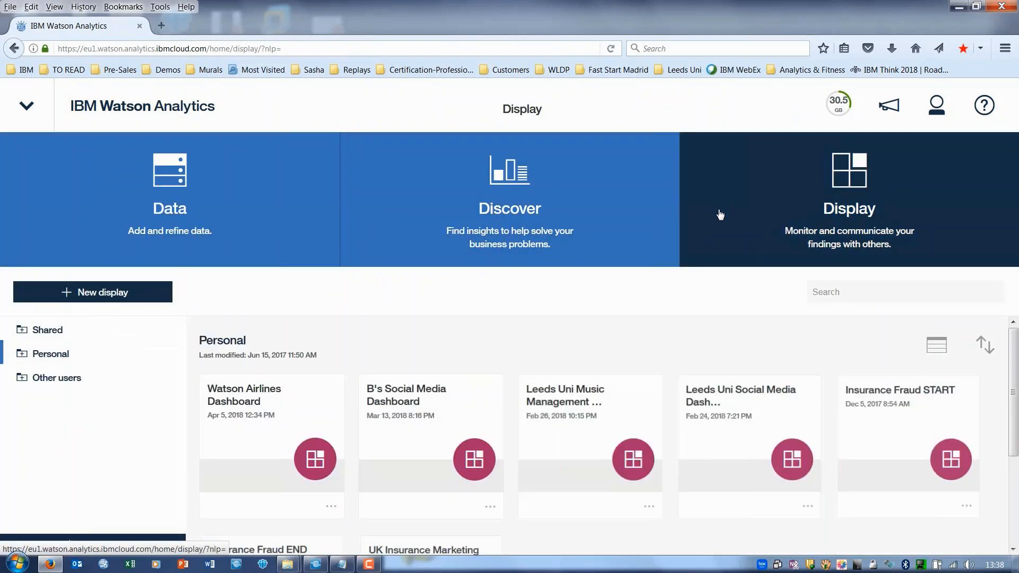
pyautogui.click(124, 293)
pyautogui.write('Watson Airlines Dashboard 19-Apr-2018')
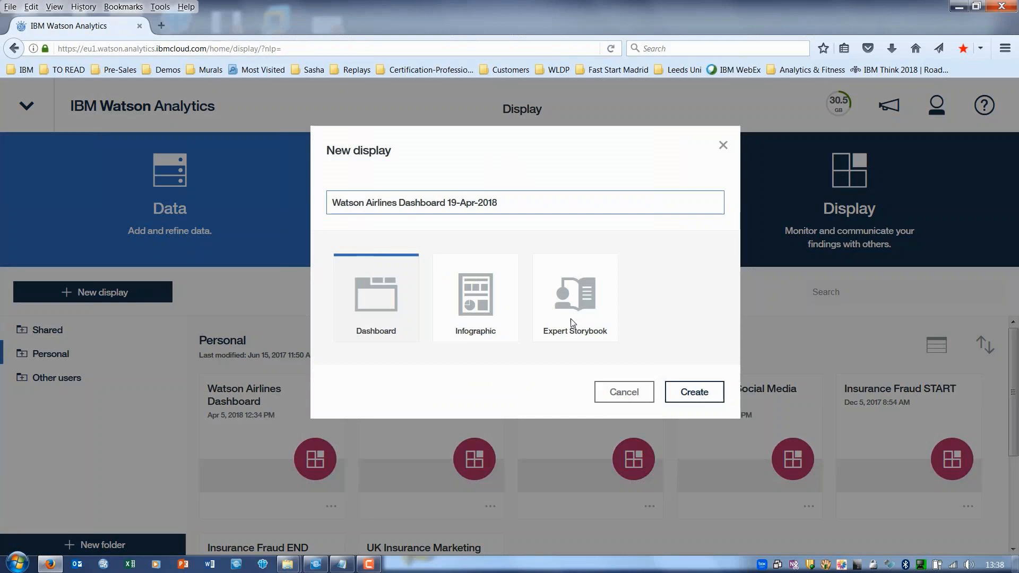
pyautogui.click(695, 388)
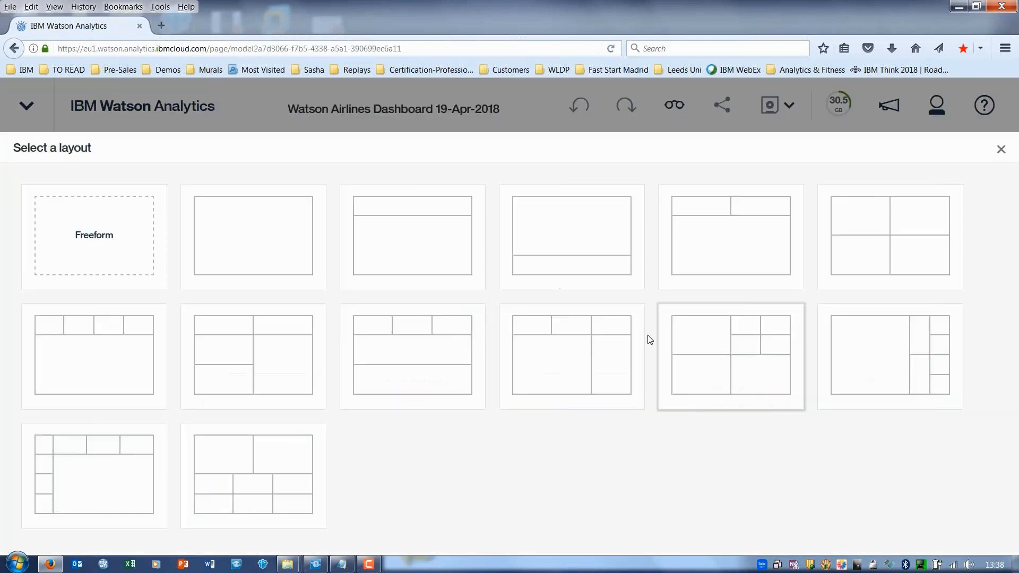
pyautogui.click(712, 358)
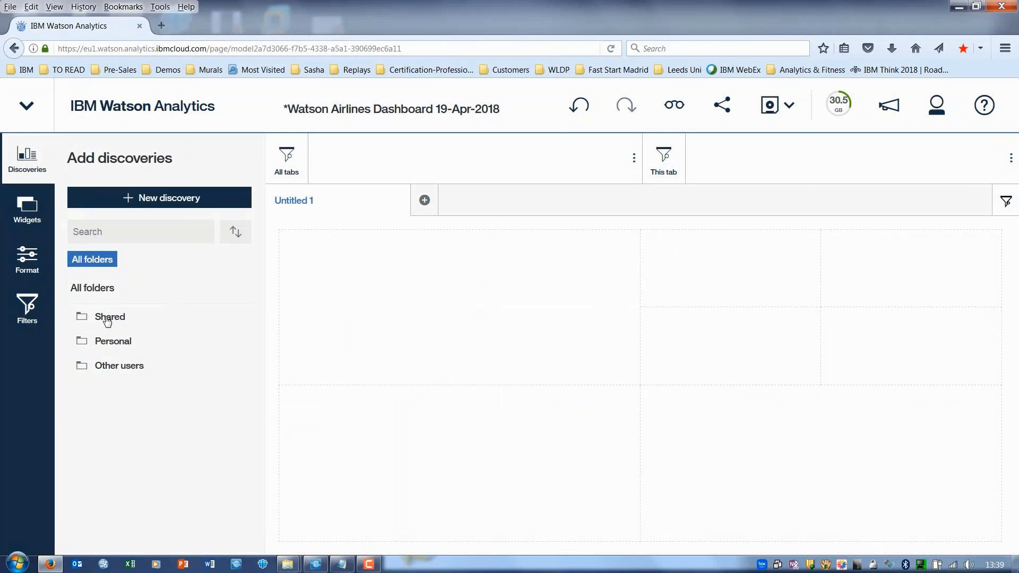
# From the Personal folder's Watson Airlines Discovery set, place Price Sensitivity by Dest in the upper-left cell and Sat by Airline Status& Travel Type below it.
pyautogui.click(115, 342)
pyautogui.moveTo(259, 275); pyautogui.dragTo(257, 323)
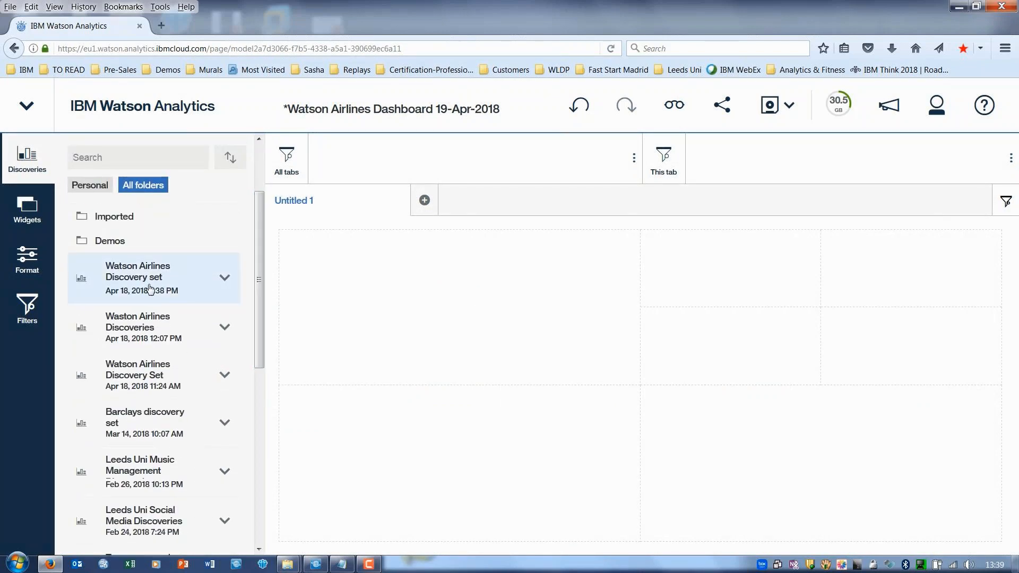
pyautogui.click(224, 278)
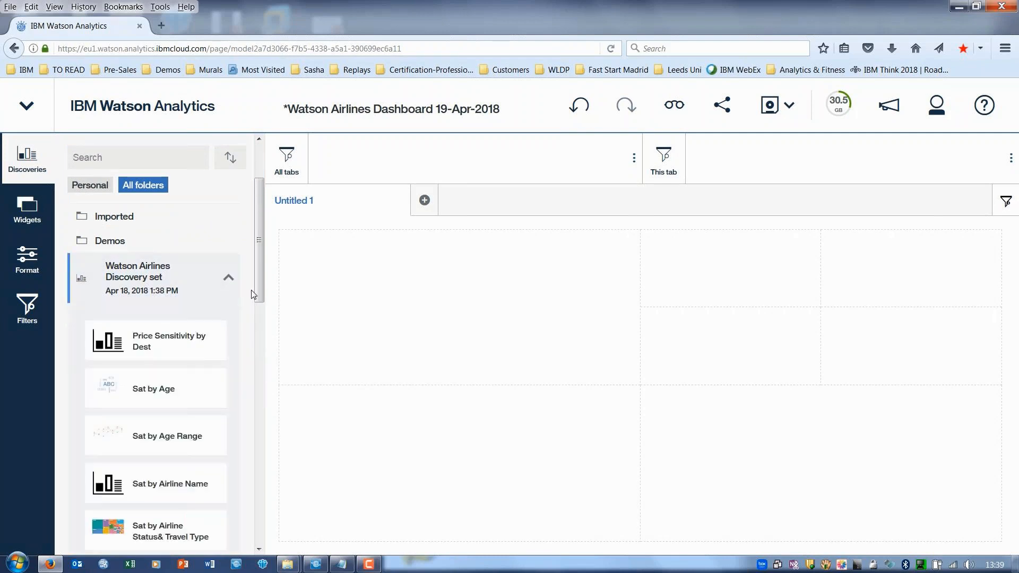
pyautogui.moveTo(256, 289)
pyautogui.mouseDown()
pyautogui.moveTo(259, 332)
pyautogui.moveTo(257, 301)
pyautogui.mouseUp()
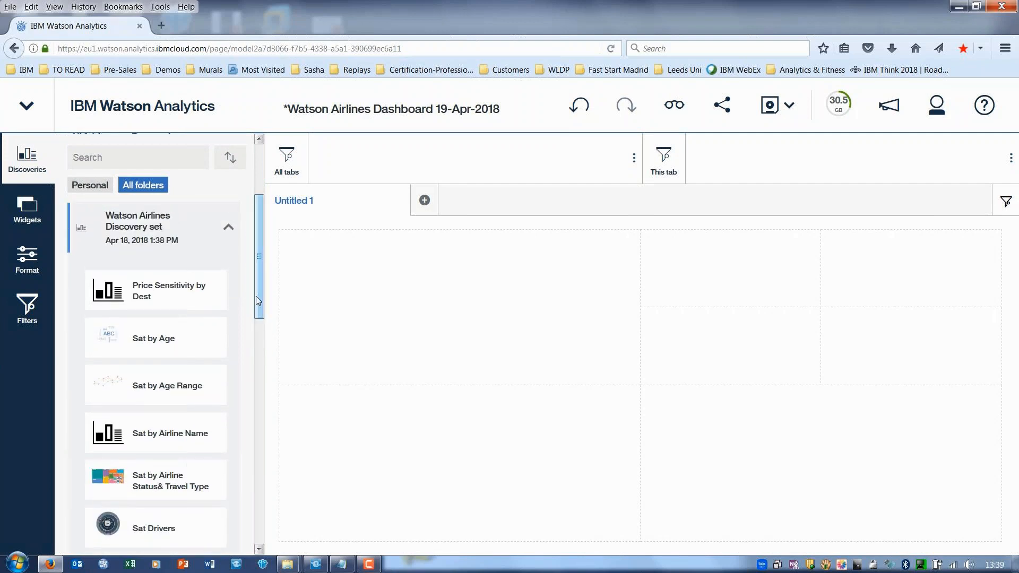
pyautogui.moveTo(258, 300)
pyautogui.mouseDown()
pyautogui.moveTo(260, 345)
pyautogui.moveTo(265, 307)
pyautogui.mouseUp()
pyautogui.moveTo(195, 262); pyautogui.dragTo(471, 314)
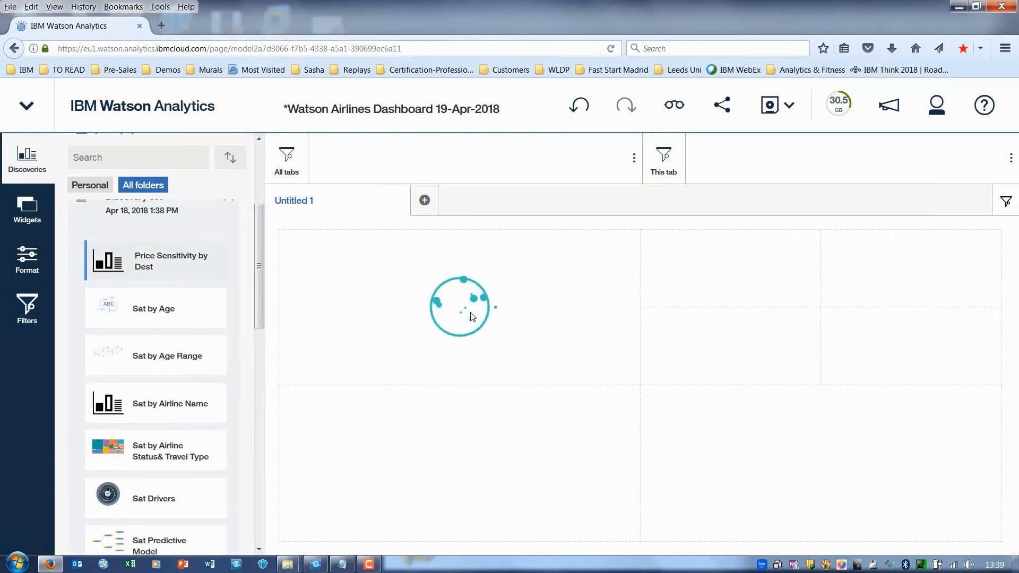
pyautogui.moveTo(108, 450); pyautogui.dragTo(457, 461)
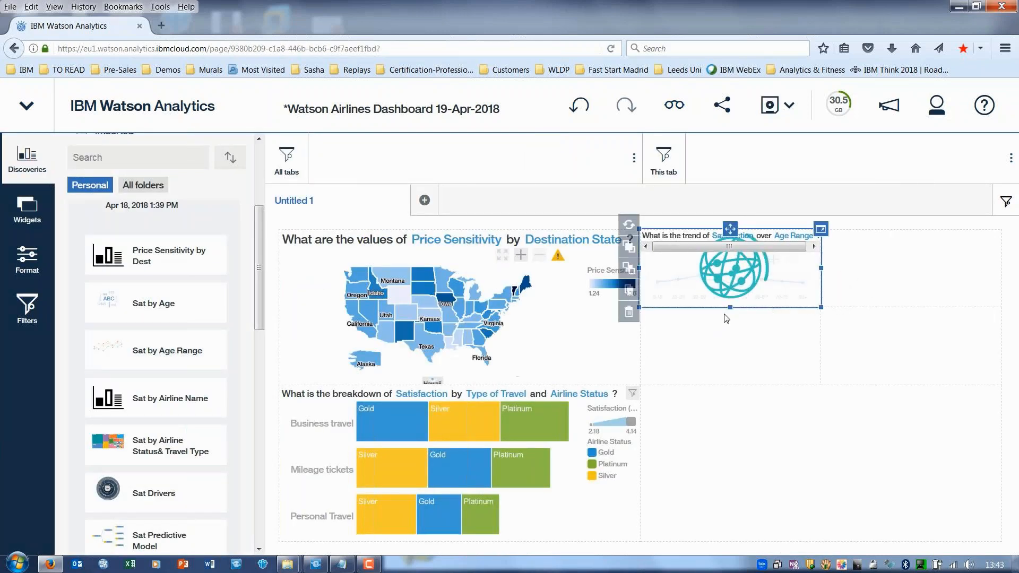
# Stretch the Satisfaction over Age Range trend down across two small cells, and add Sat by Airline Name beside it at the same height.
pyautogui.moveTo(731, 307); pyautogui.dragTo(730, 389)
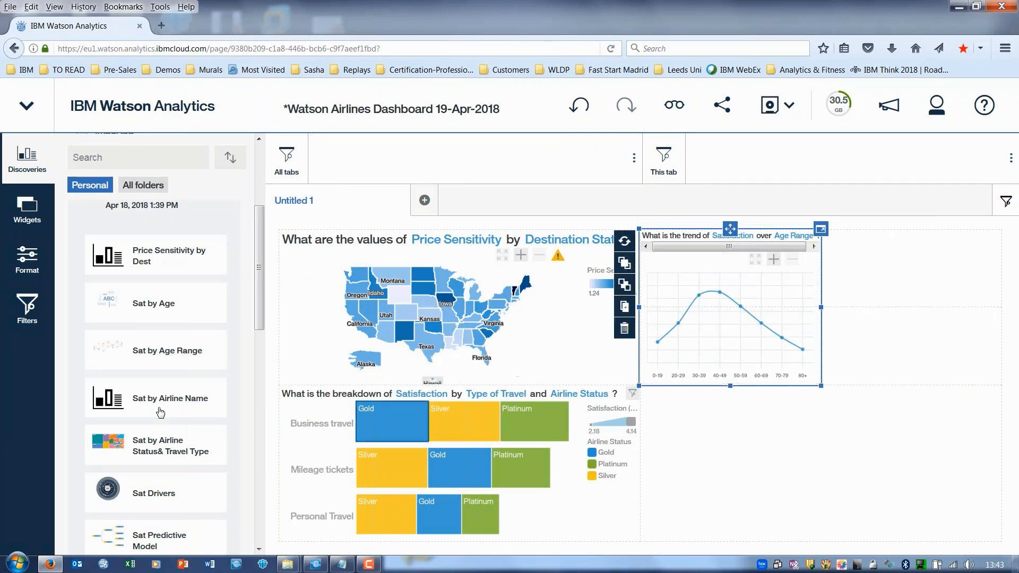
pyautogui.moveTo(210, 384); pyautogui.dragTo(903, 268)
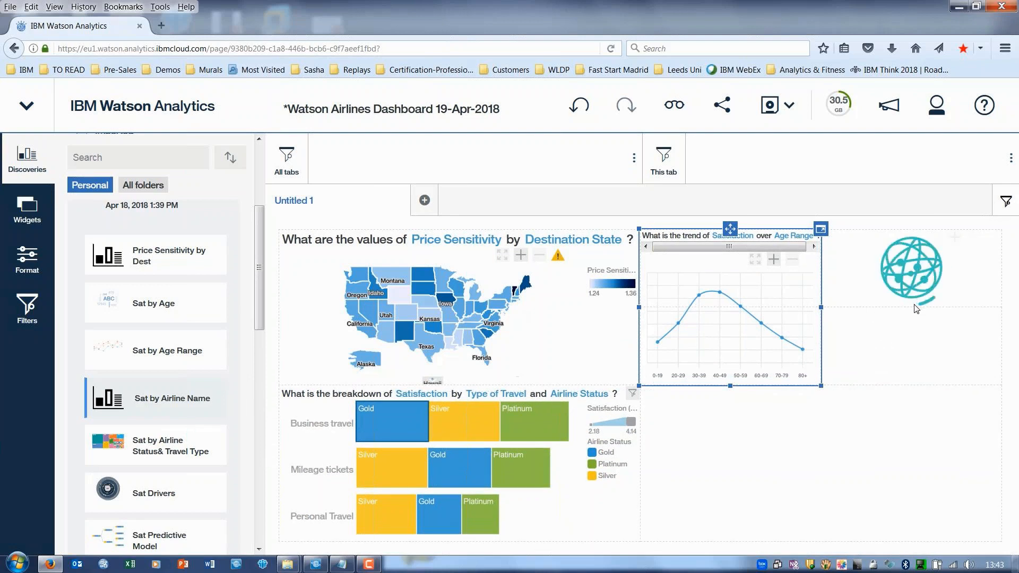
pyautogui.moveTo(911, 308); pyautogui.dragTo(906, 379)
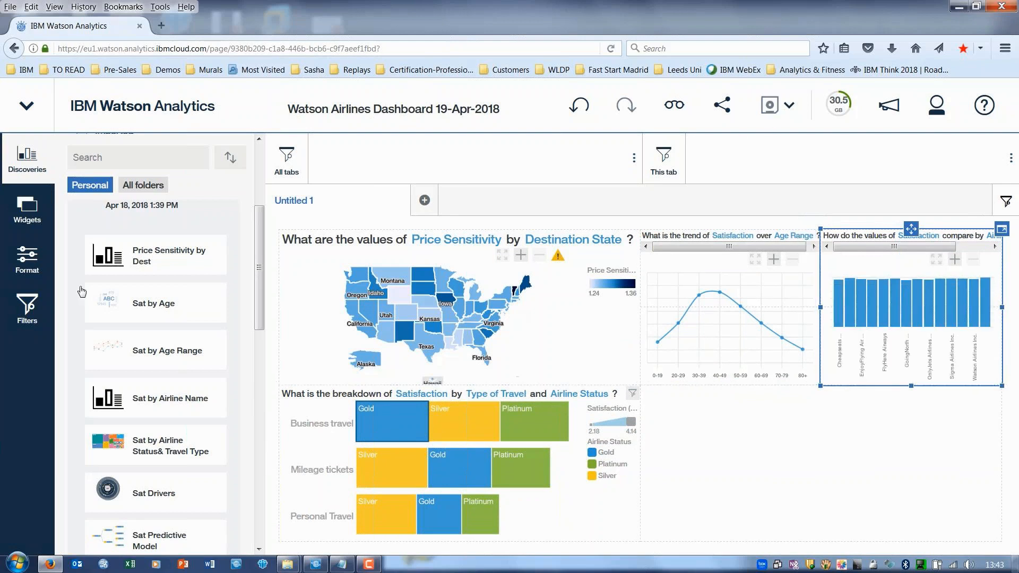
# Add an Airline Status filter to the empty lower-right cell of the dashboard and narrow it to half the cell's width.
pyautogui.click(27, 309)
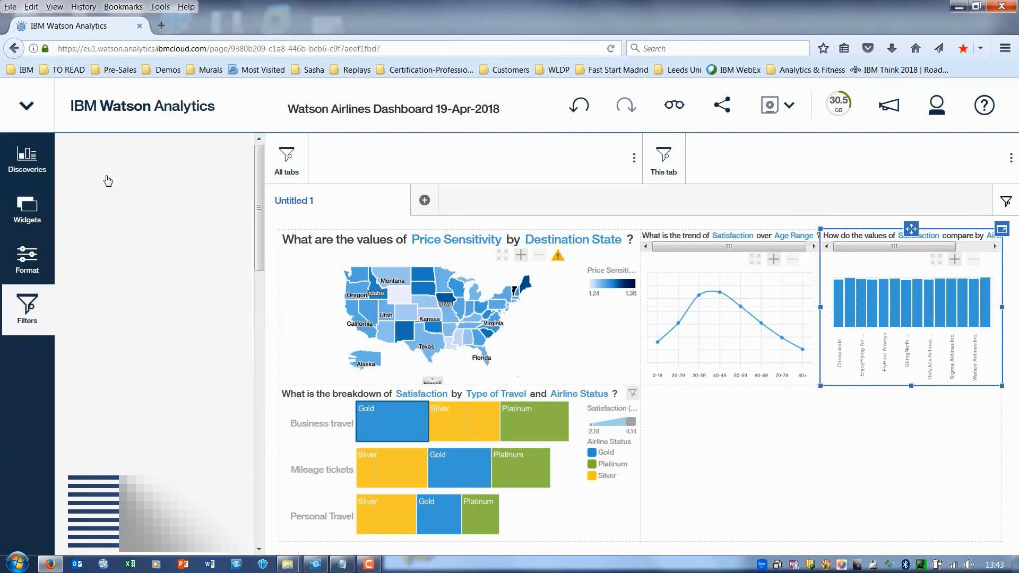
pyautogui.click(112, 196)
pyautogui.write('st')
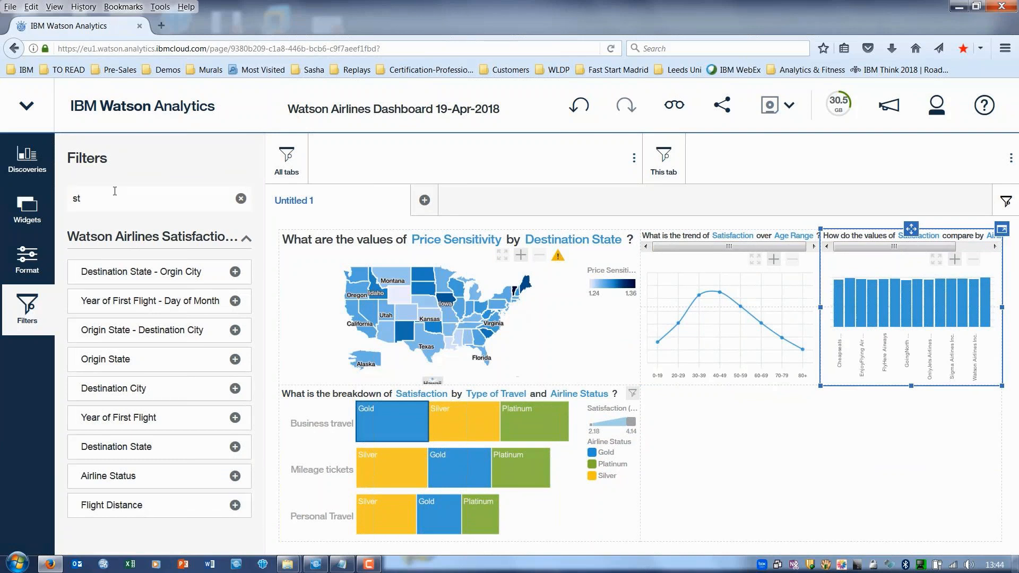
pyautogui.write('a')
pyautogui.moveTo(117, 393); pyautogui.dragTo(876, 466)
pyautogui.moveTo(1002, 466); pyautogui.dragTo(815, 468)
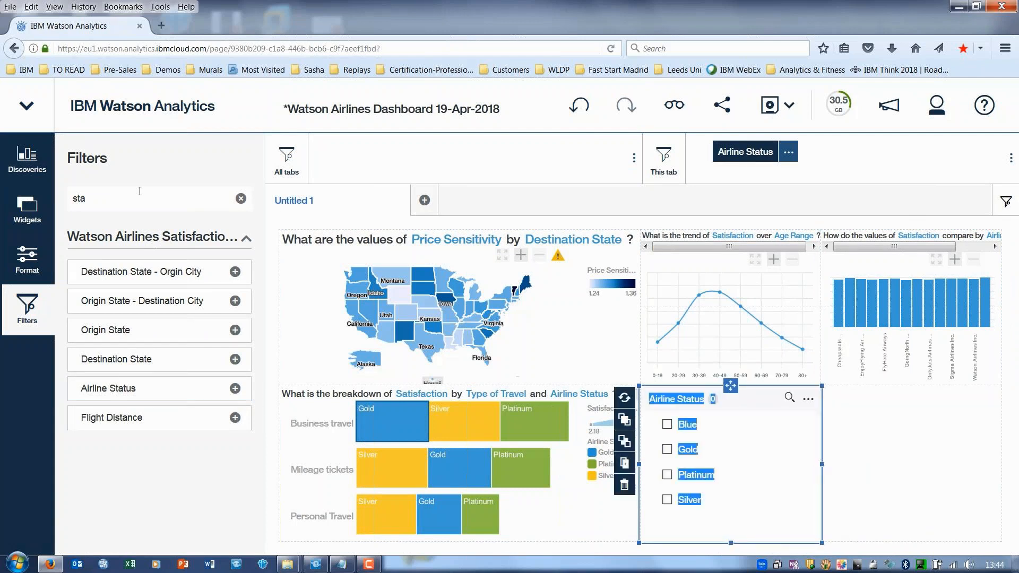
# Find the Type of Travel filter and place it on the dashboard beside the Airline Status filter.
pyautogui.moveTo(90, 198); pyautogui.dragTo(41, 185)
pyautogui.write('type')
pyautogui.moveTo(114, 272); pyautogui.dragTo(825, 463)
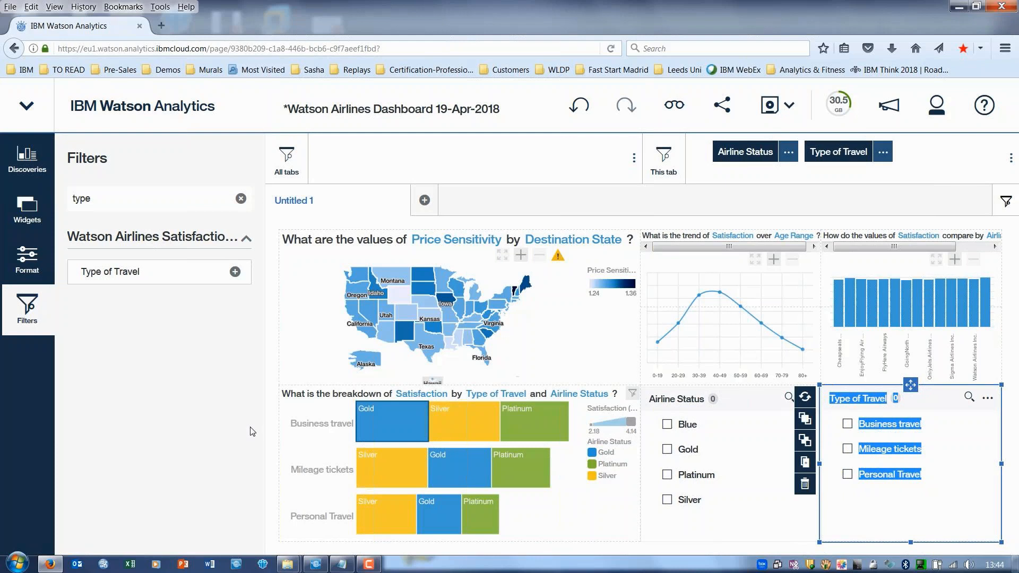
pyautogui.click(858, 496)
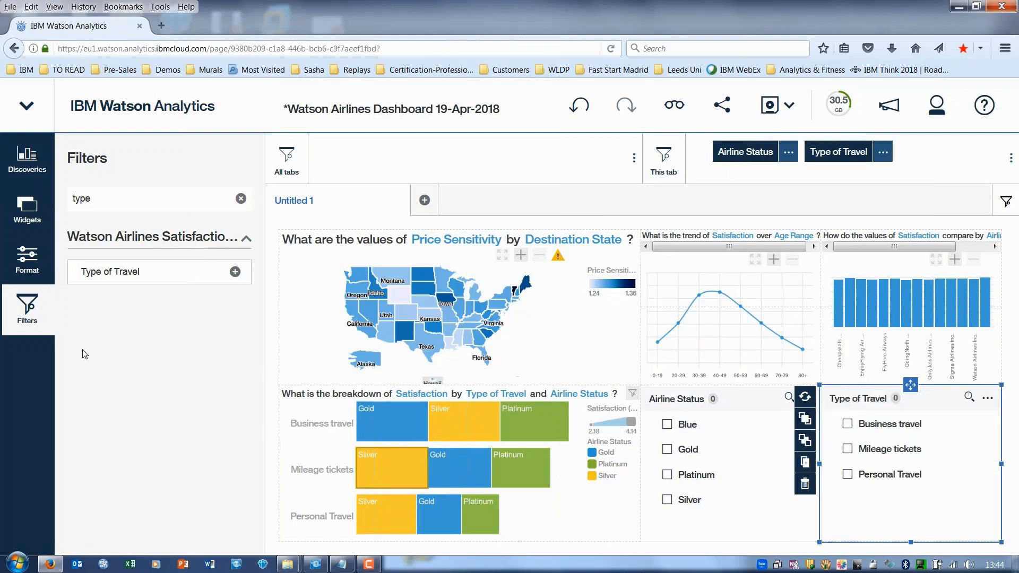
# Find the Airline Name filter and add it to the filters that apply to this tab.
pyautogui.press('BackSpace')
pyautogui.press('BackSpace')
pyautogui.press('BackSpace')
pyautogui.press('BackSpace')
pyautogui.write('ame')
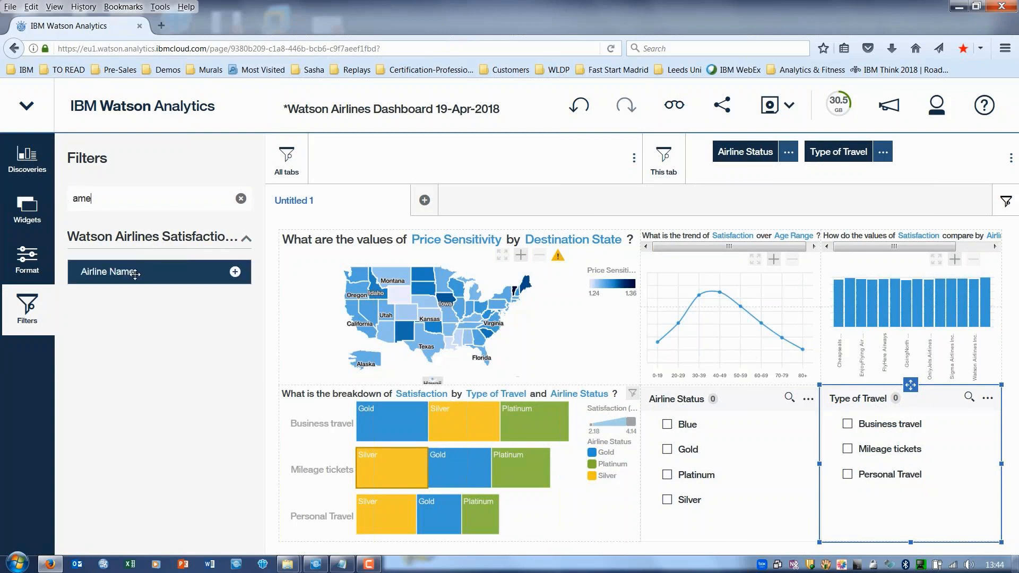
pyautogui.moveTo(133, 272); pyautogui.dragTo(951, 154)
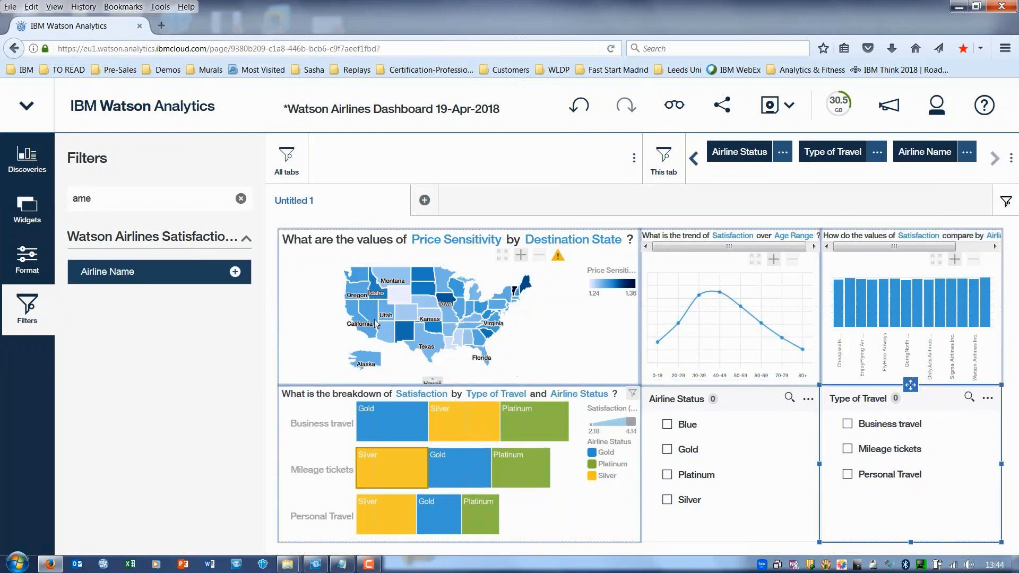
# Add an airplane shape in the dashboard's lower-right corner and give it a dark red fill.
pyautogui.click(22, 258)
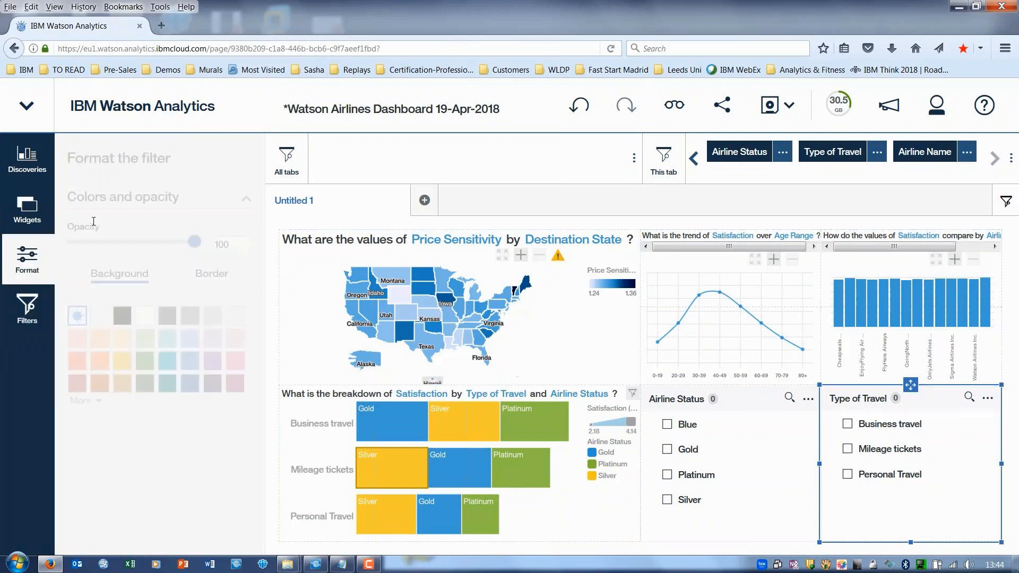
pyautogui.click(27, 217)
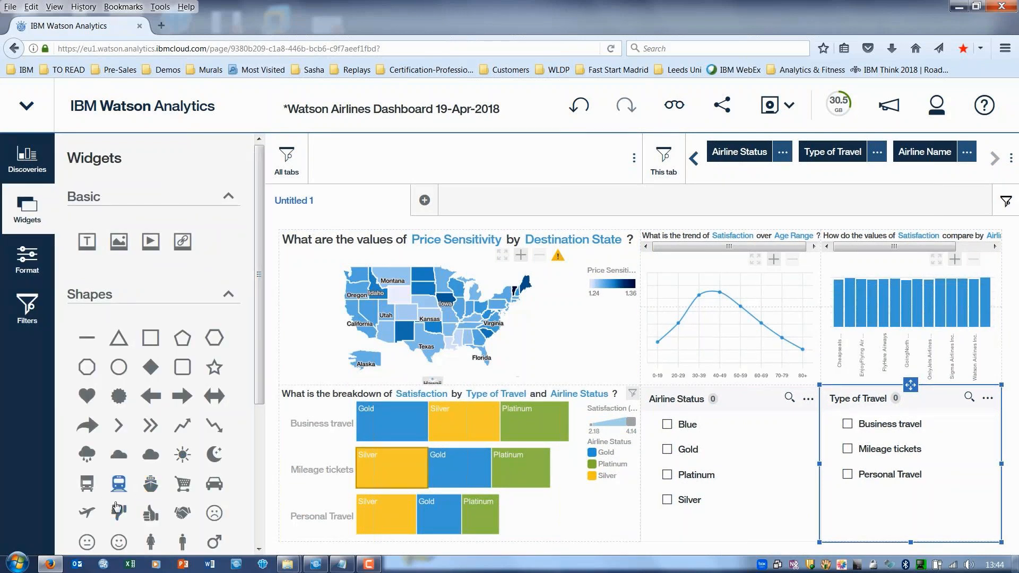
pyautogui.moveTo(87, 513); pyautogui.dragTo(958, 502)
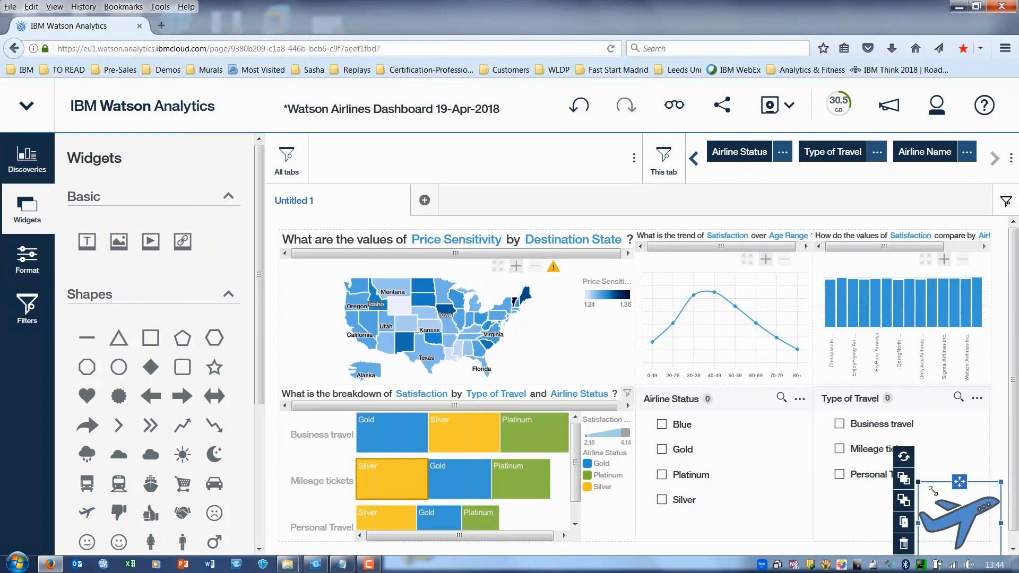
pyautogui.click(32, 270)
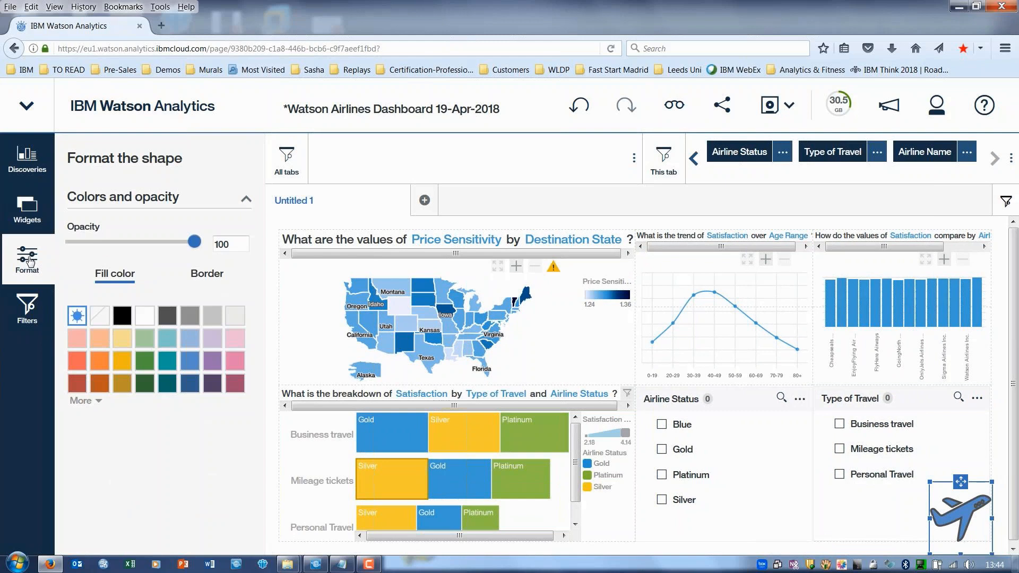
pyautogui.click(77, 383)
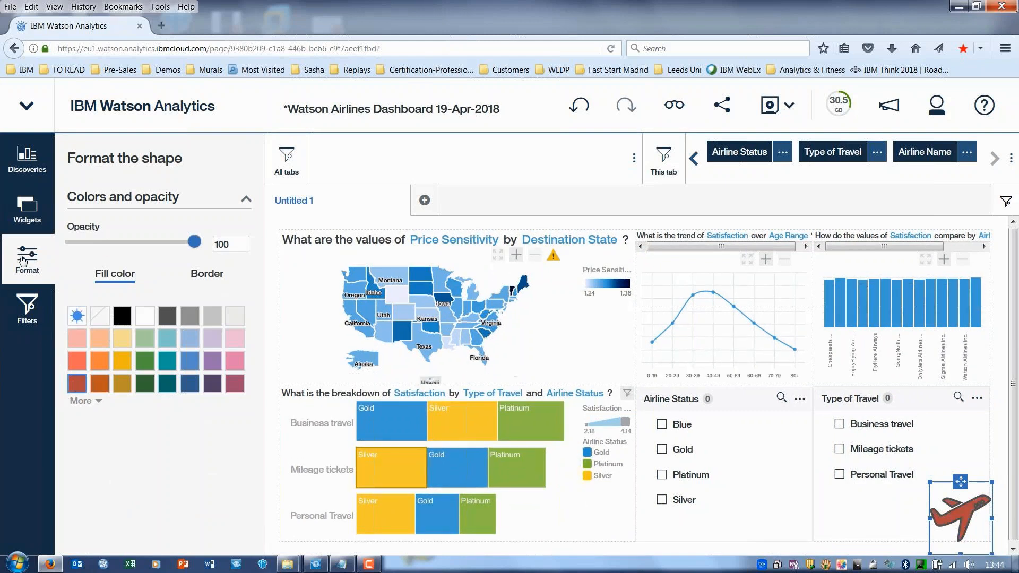
pyautogui.click(23, 260)
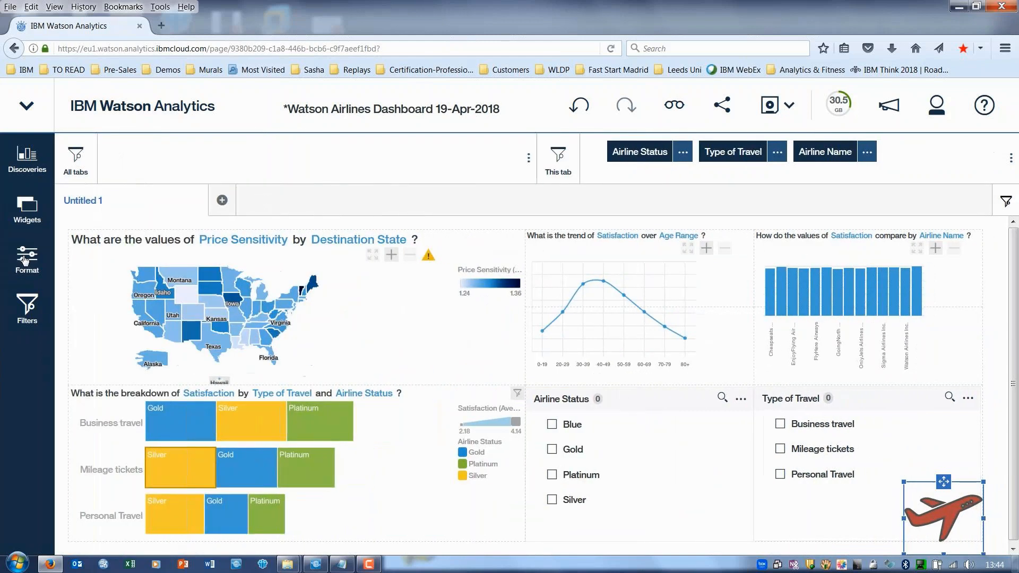
# Save the dashboard and switch it from editing to viewing mode.
pyautogui.click(770, 104)
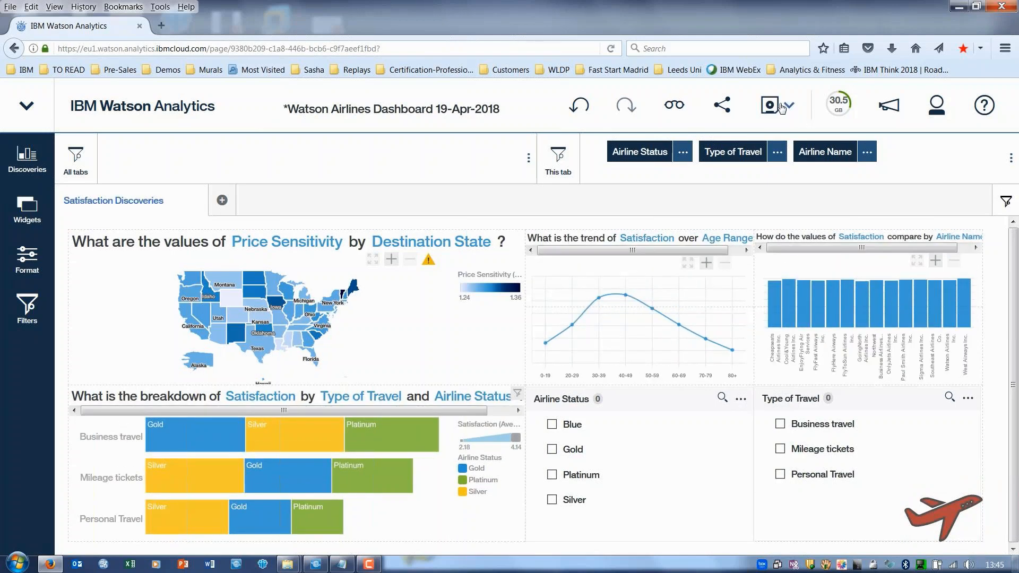
pyautogui.click(675, 105)
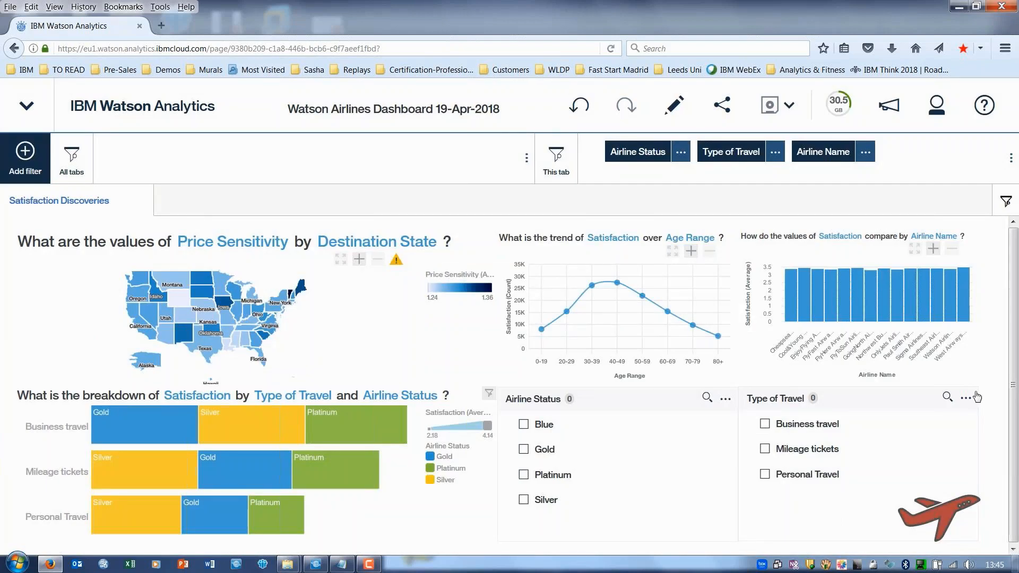
# Filter the tab's Airline Name to Cheapseats Airlines Inc., EnjoyFlying Air Services and Watson Airlines Inc.
pyautogui.click(823, 154)
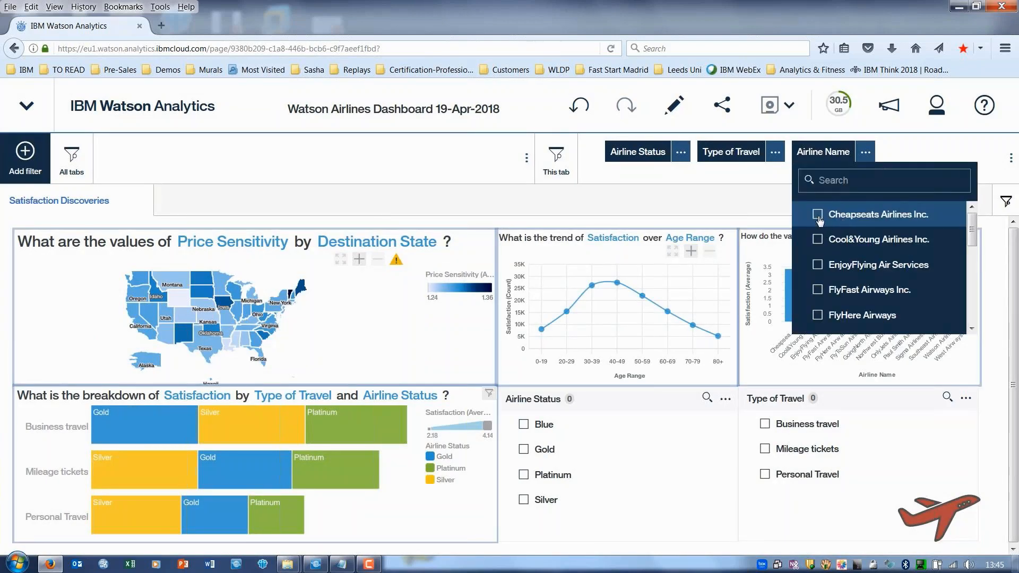
pyautogui.click(818, 214)
pyautogui.click(818, 265)
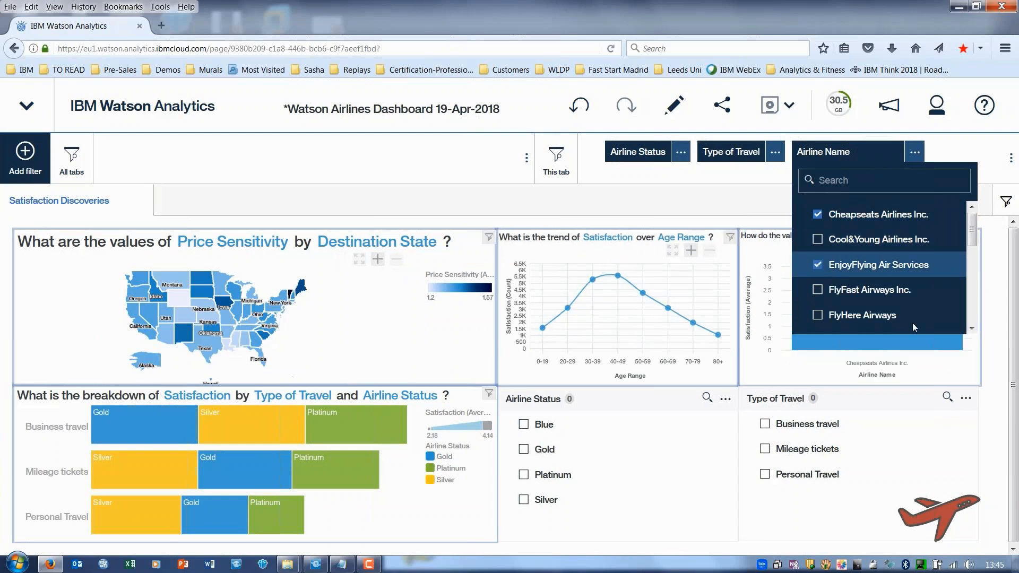
pyautogui.scroll(-5, 913, 323)
pyautogui.click(818, 280)
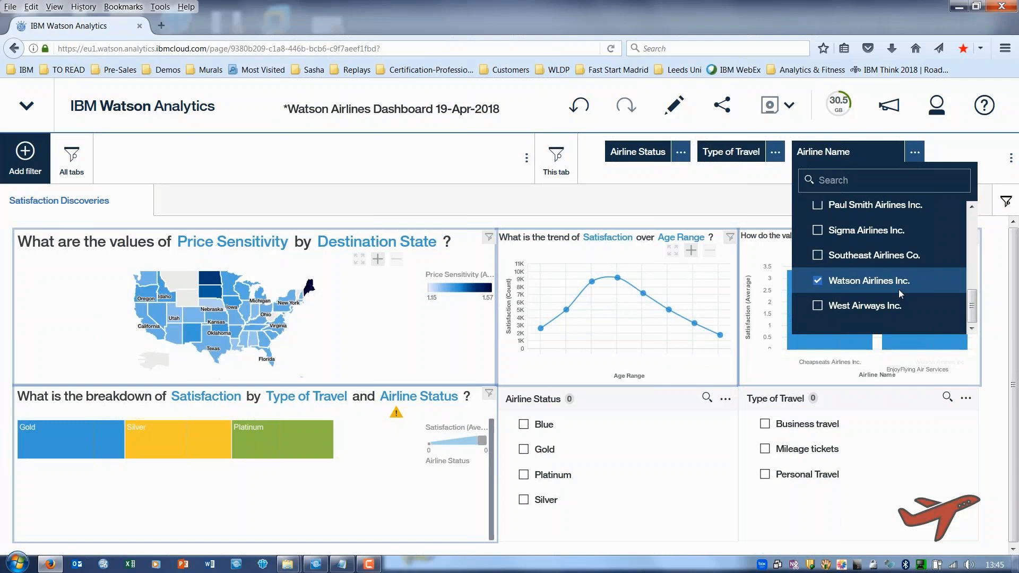
pyautogui.click(817, 150)
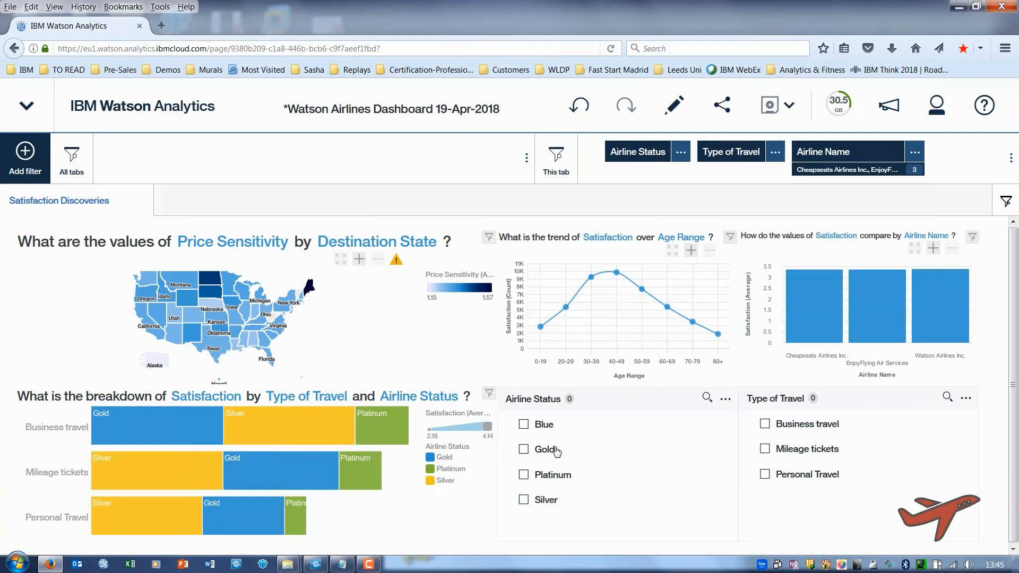
# Filter the dashboard to Business travel and remove that Type of Travel selection again.
pyautogui.click(766, 424)
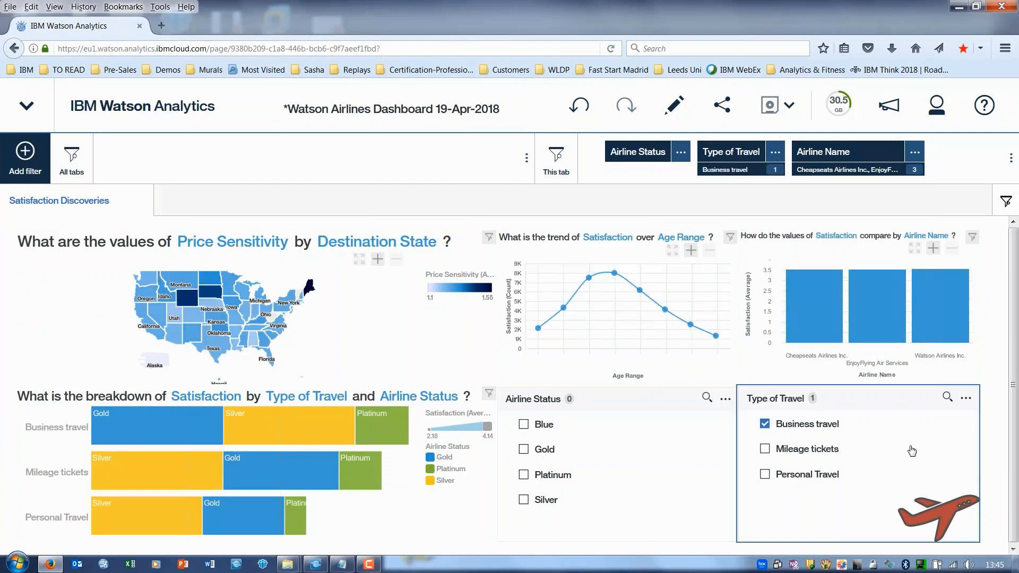
pyautogui.click(765, 425)
# Clear the tab's Airline Name filter so that all airlines are included.
pyautogui.click(855, 151)
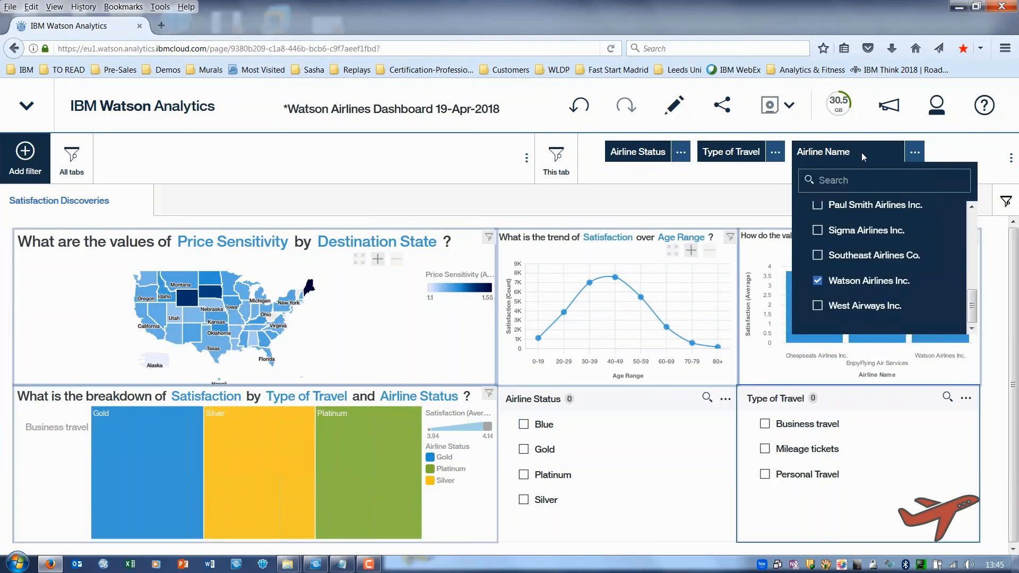
pyautogui.click(914, 153)
pyautogui.click(914, 153)
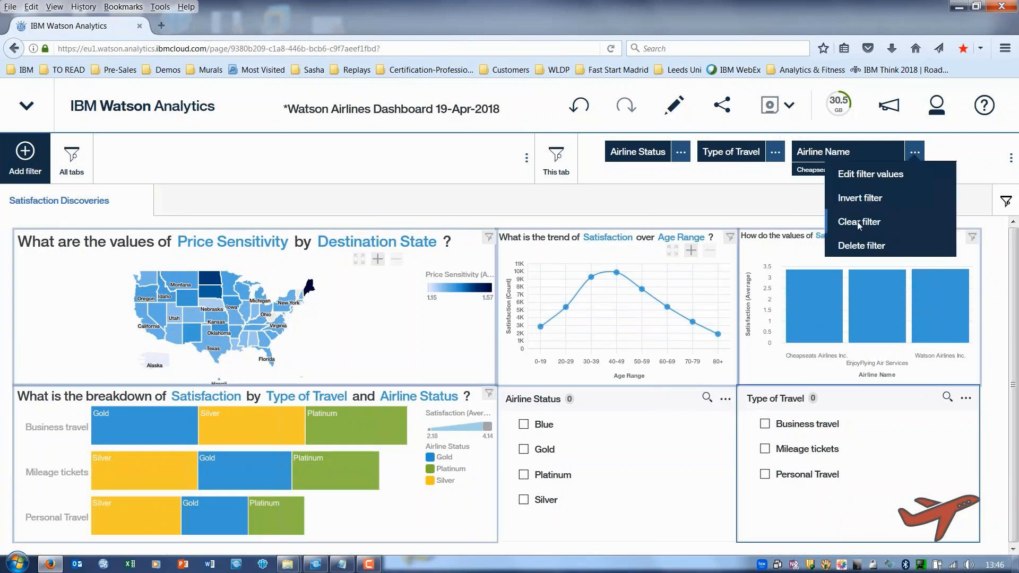
pyautogui.click(858, 221)
# Filter the dashboard to Gold airline status and Business travel, and clear both selections again.
pyautogui.click(523, 449)
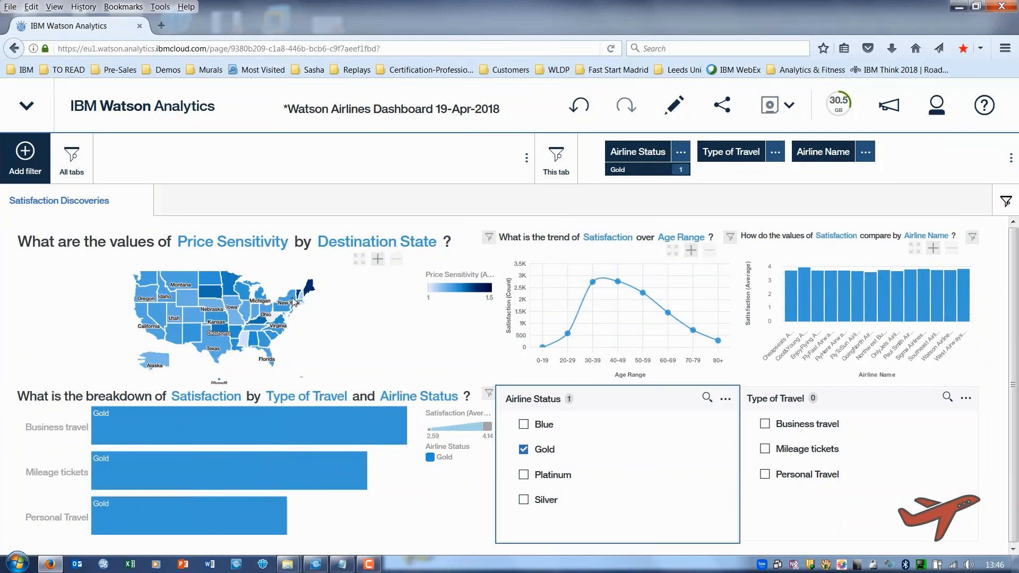
pyautogui.click(765, 425)
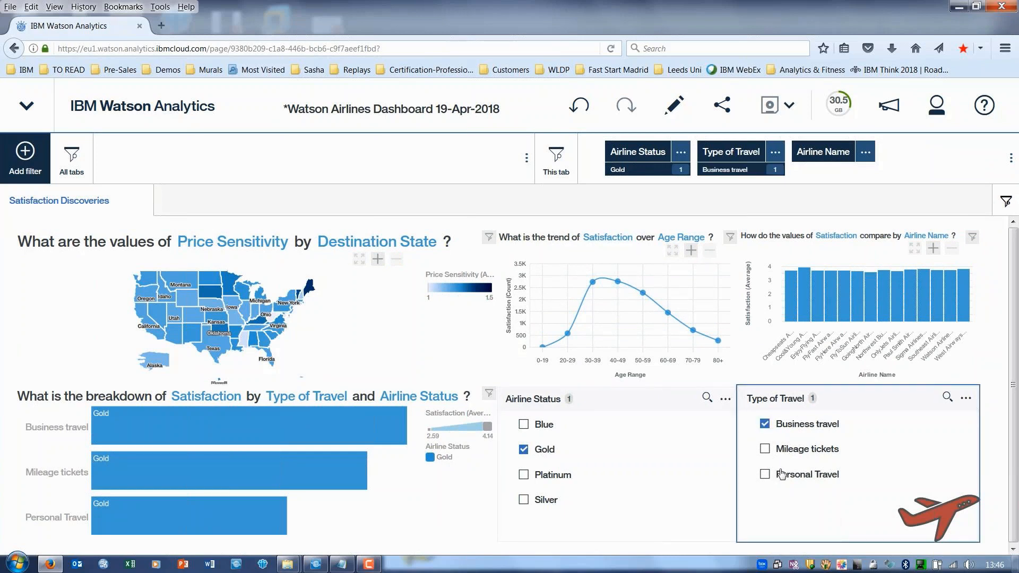
pyautogui.click(765, 424)
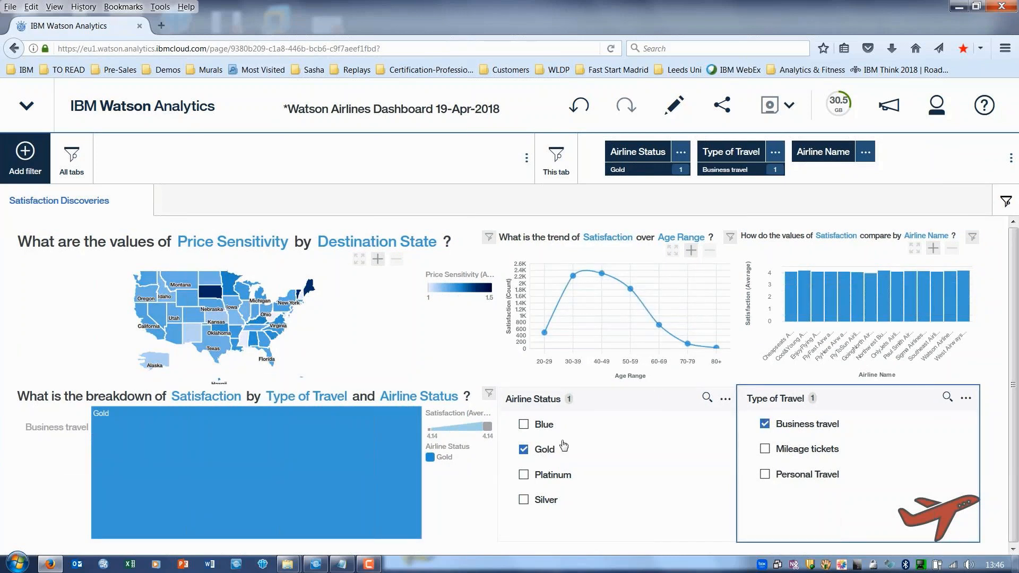
pyautogui.click(524, 451)
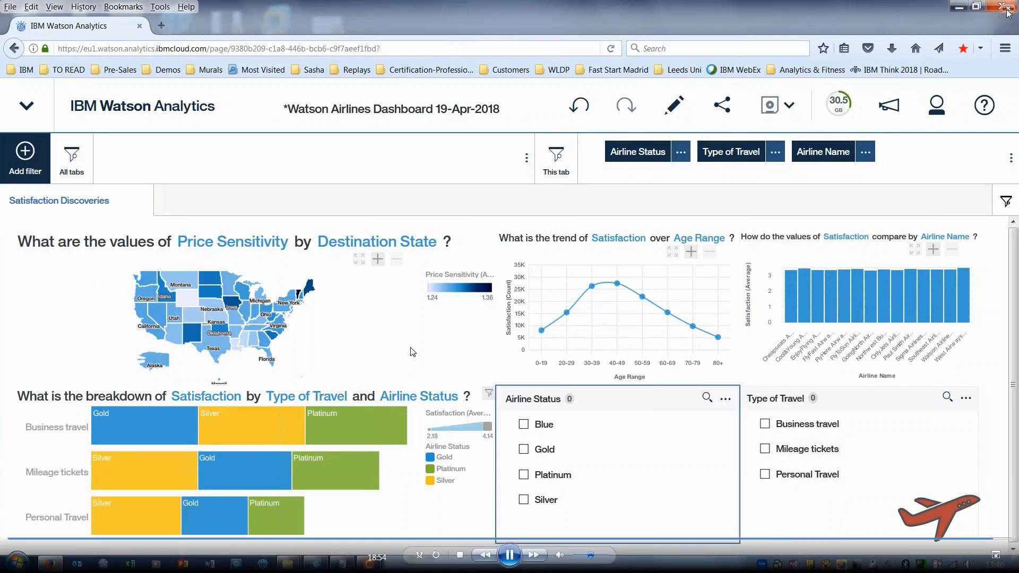
# Close the full-screen video playback of the dashboard demo.
pyautogui.click(1007, 11)
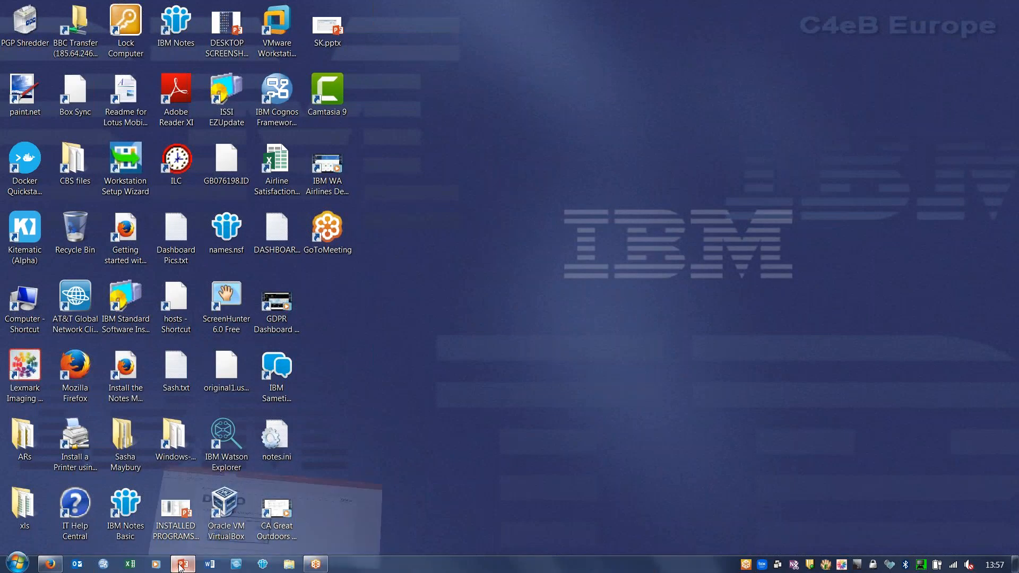